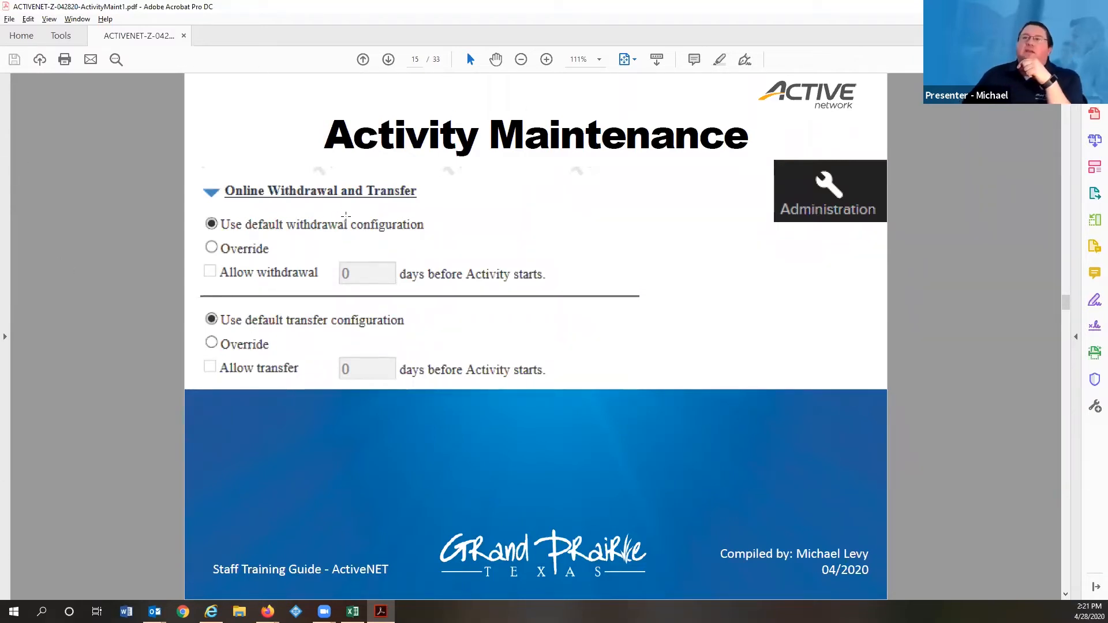
- Advance the guide to page 16, then bring up the ActiveNet Activity Detail page for Epic – Guitar Basics
scroll(374, 237, down, 1)
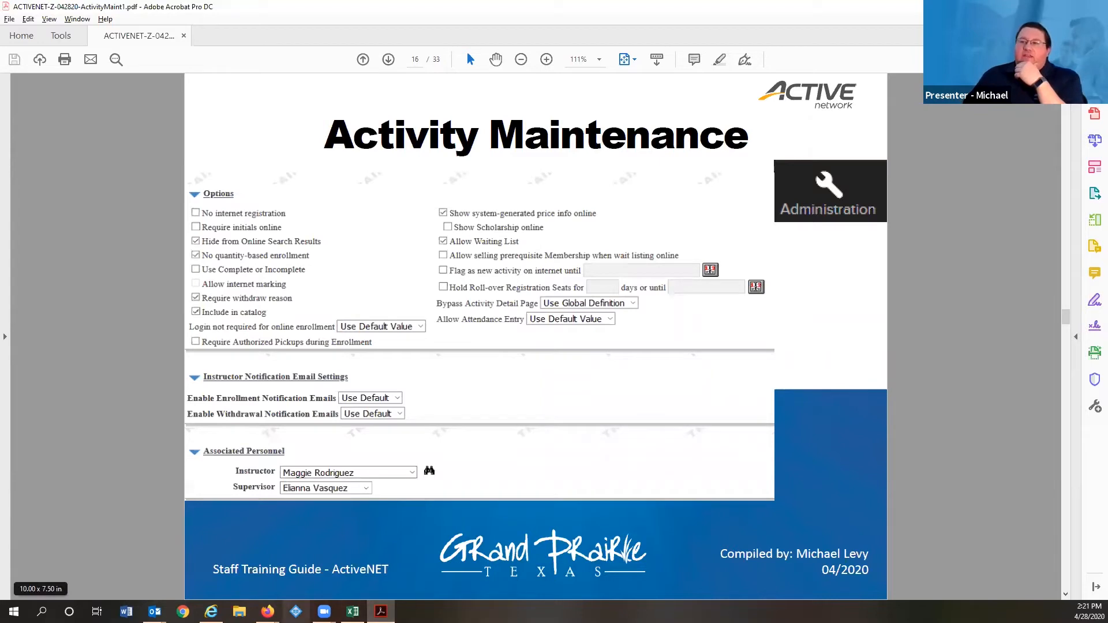
mouse_move(267, 611)
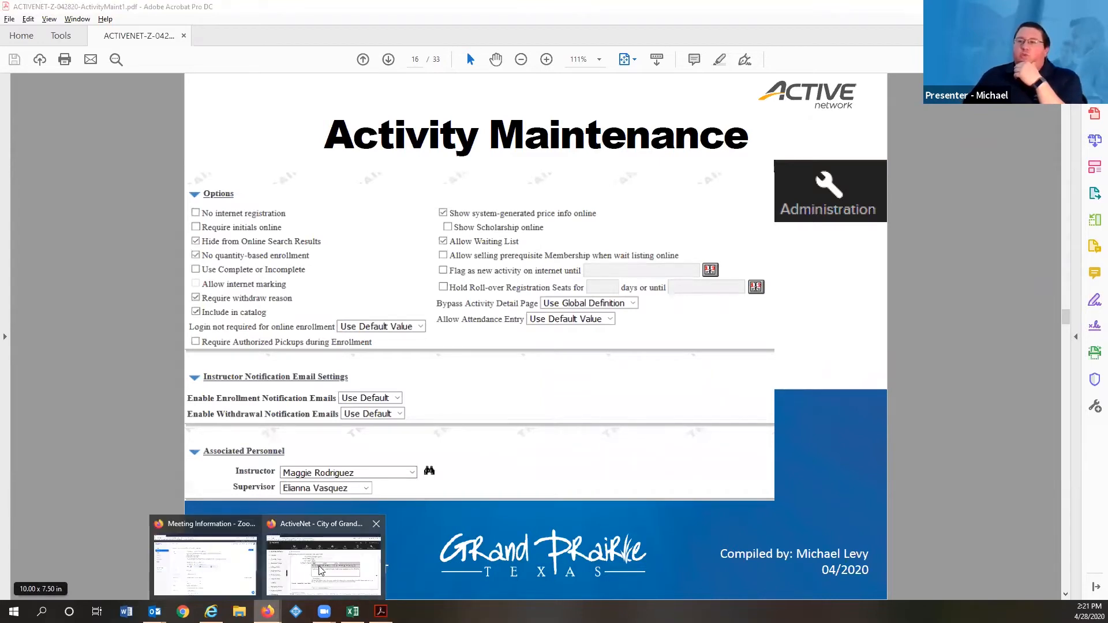
click(321, 570)
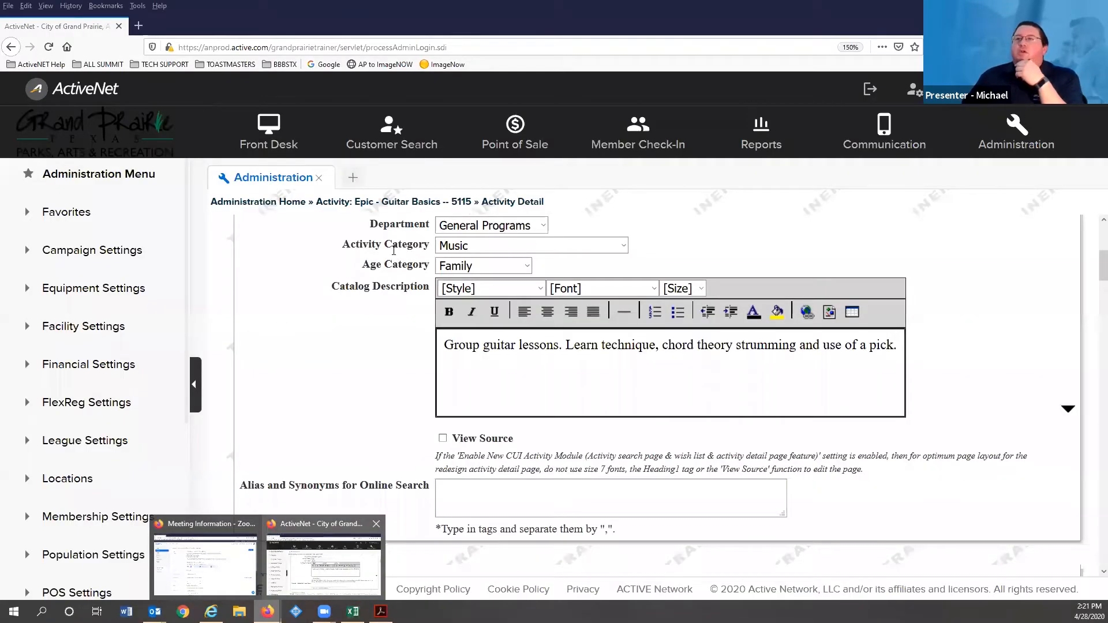
scroll(345, 243, up, 3)
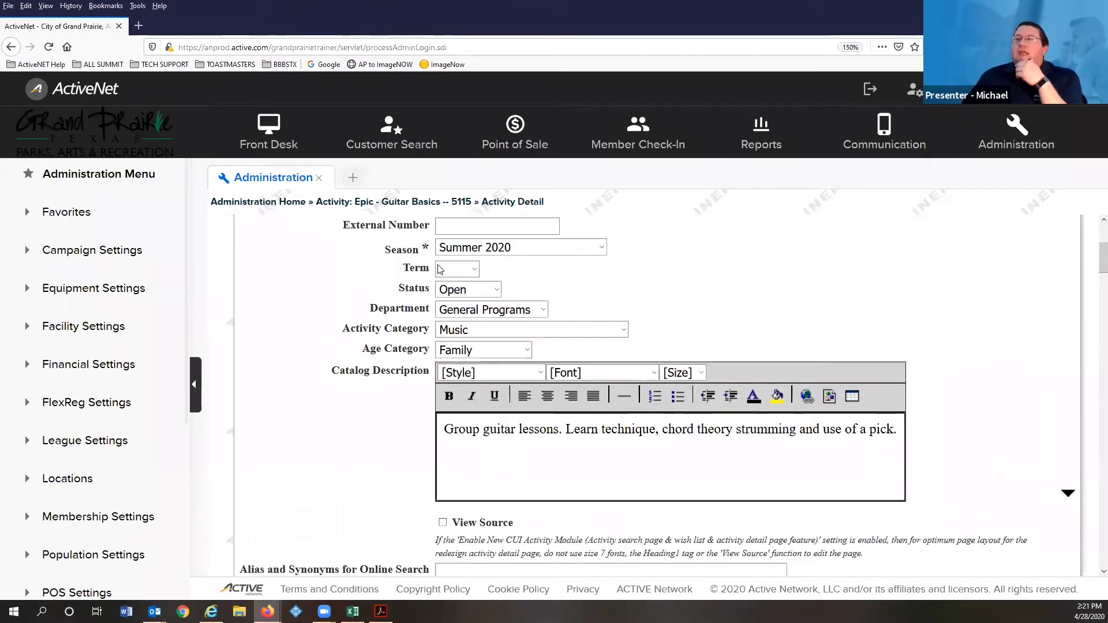
scroll(438, 264, up, 8)
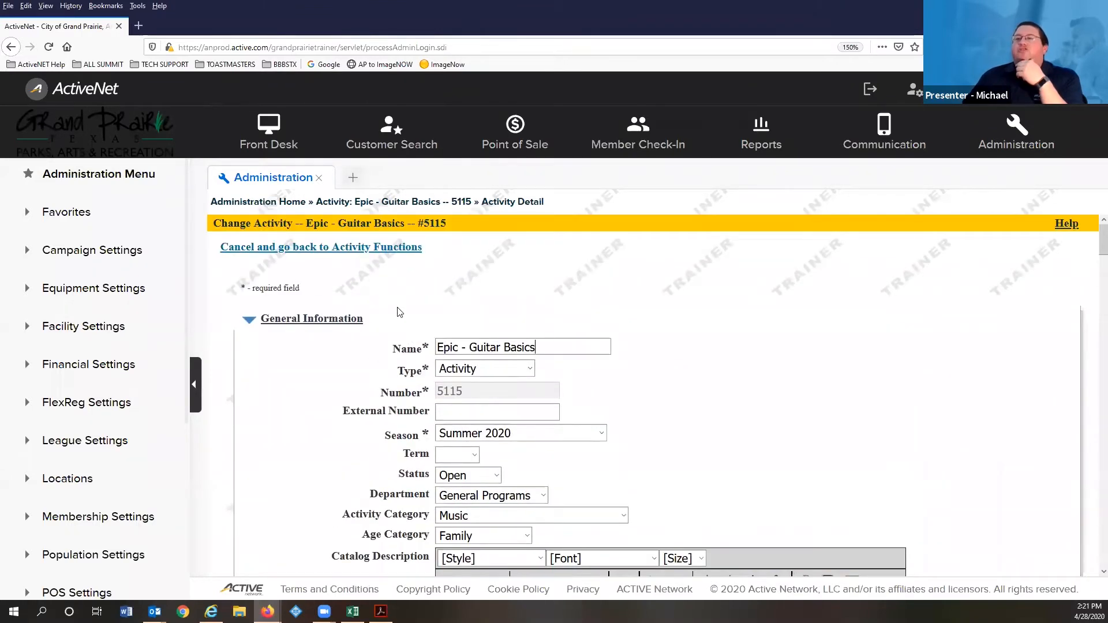
scroll(395, 312, down, 2)
scroll(294, 314, down, 15)
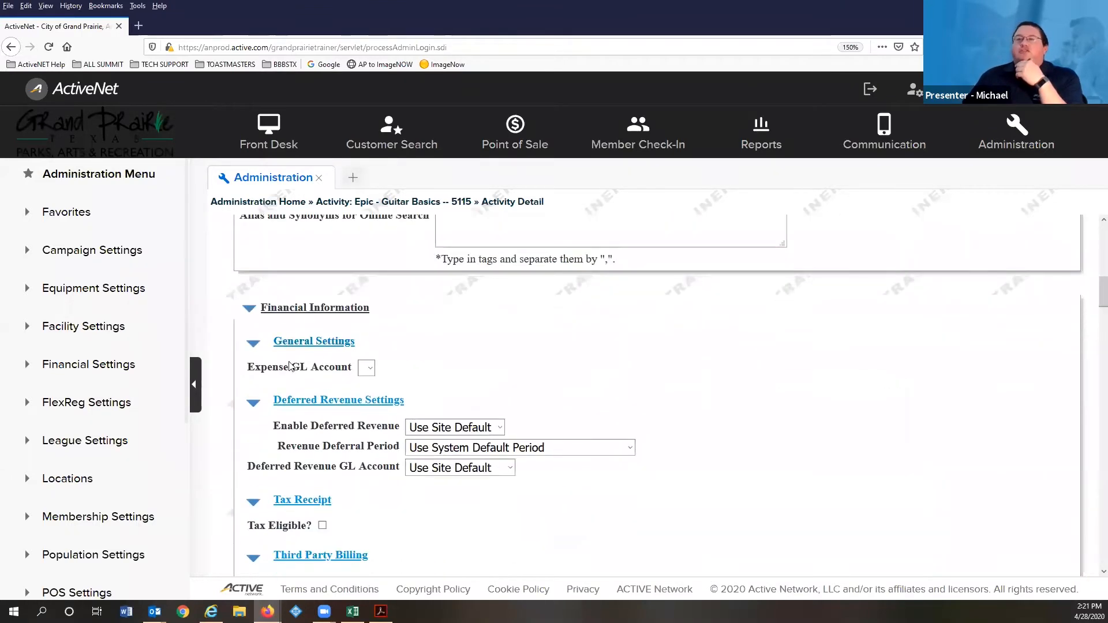
scroll(356, 426, down, 3)
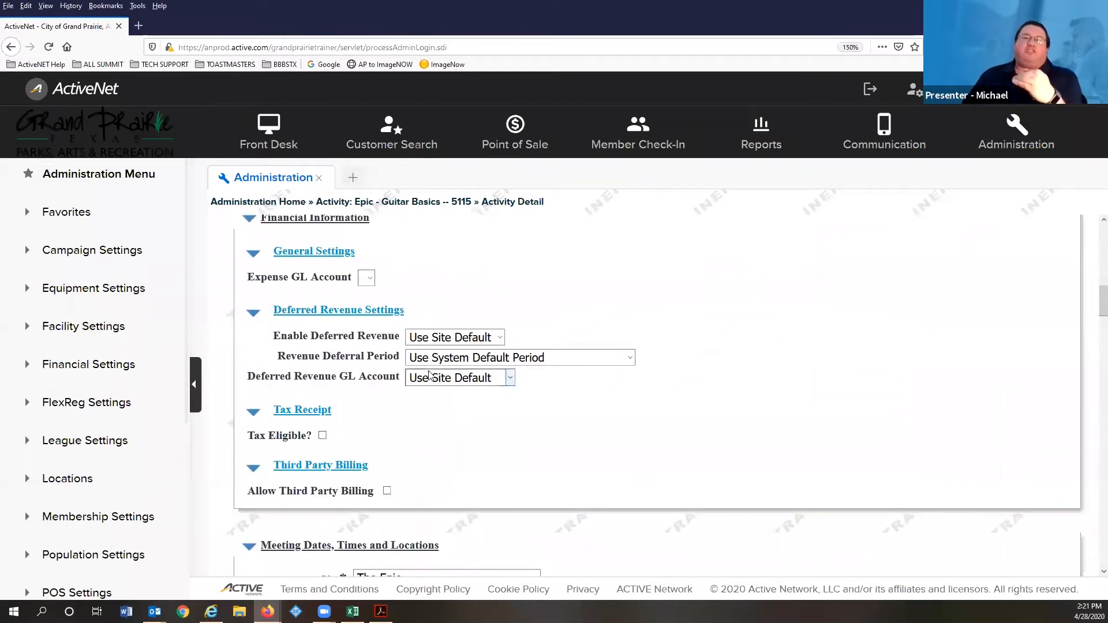
scroll(428, 376, down, 9)
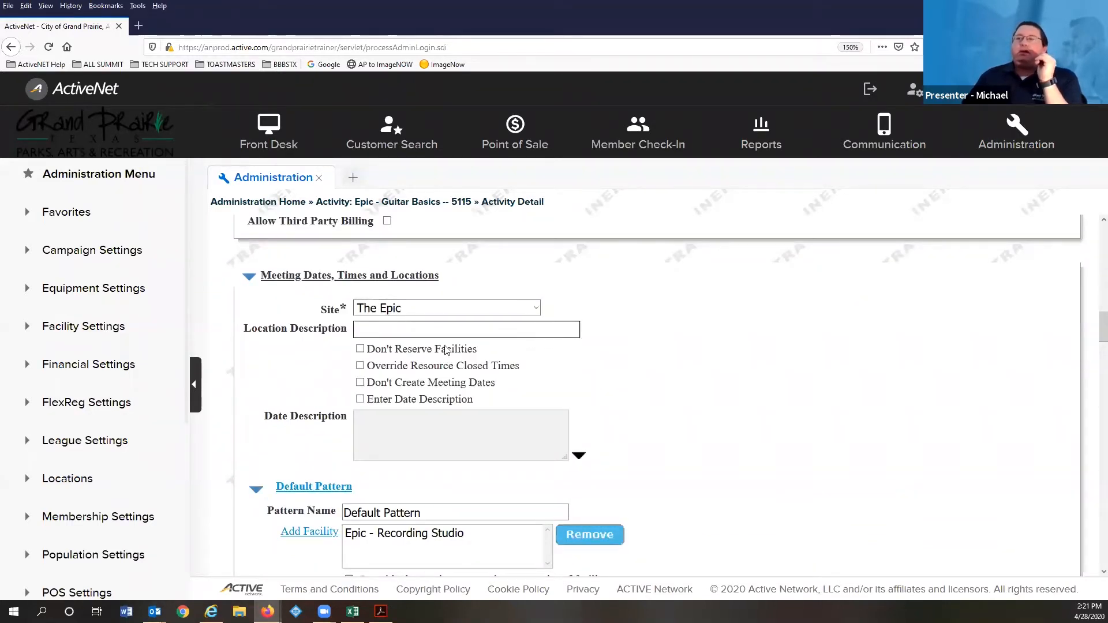
click(385, 334)
scroll(574, 389, down, 6)
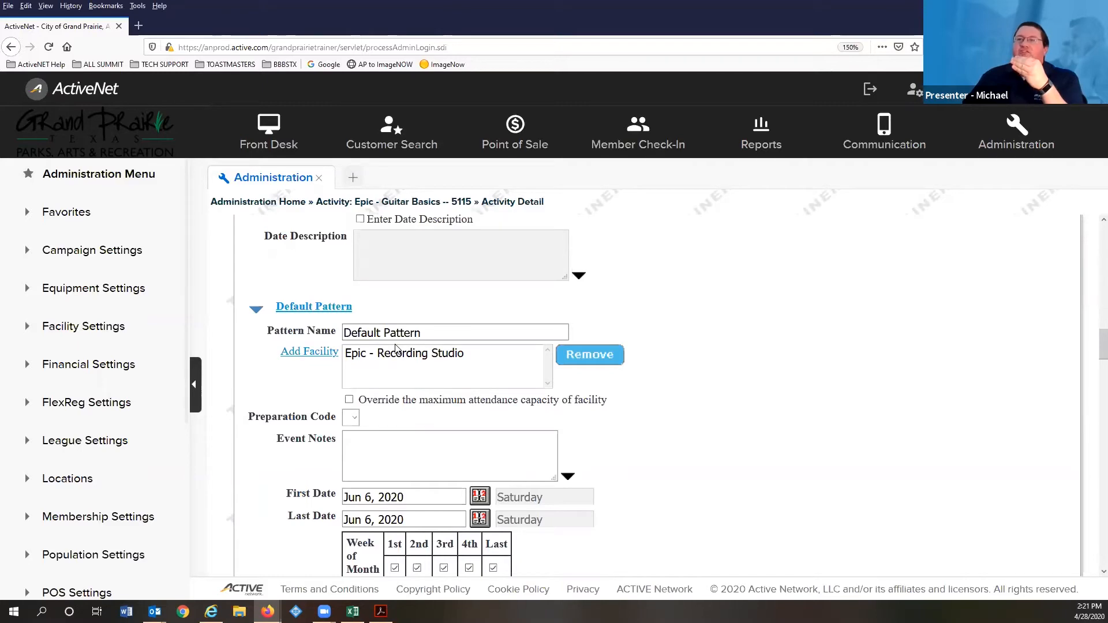
scroll(379, 403, down, 1)
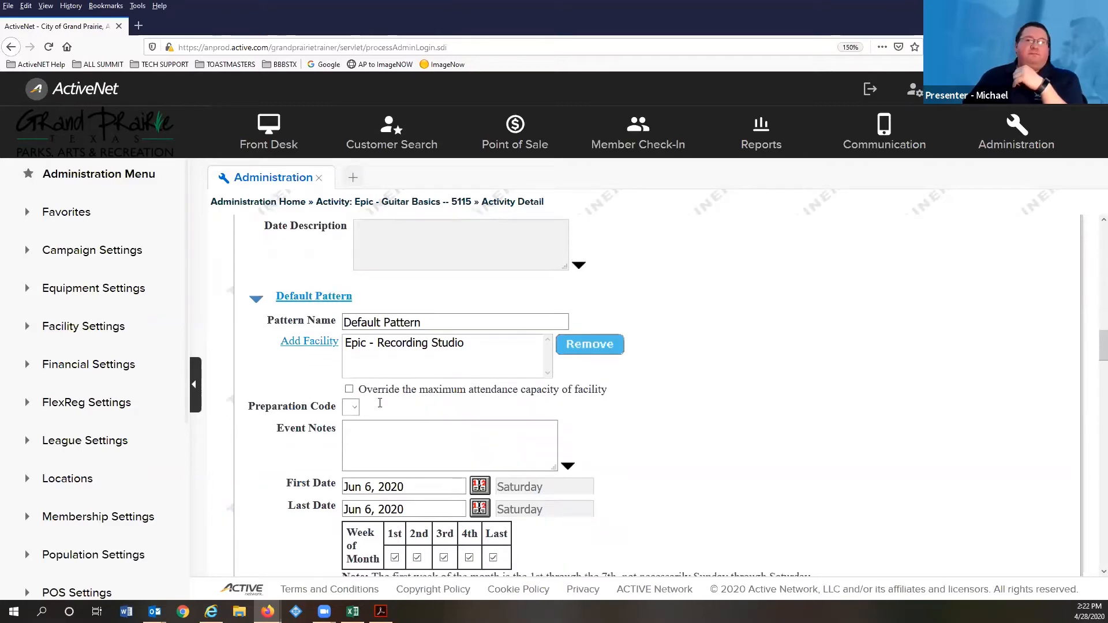
scroll(372, 415, down, 5)
scroll(364, 428, down, 3)
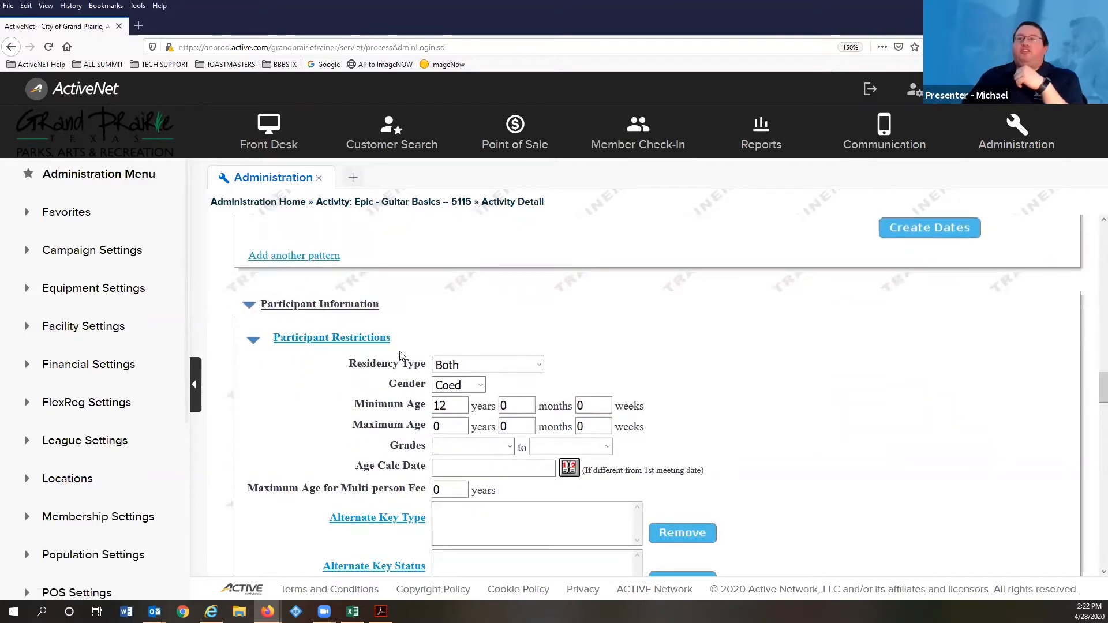
click(488, 365)
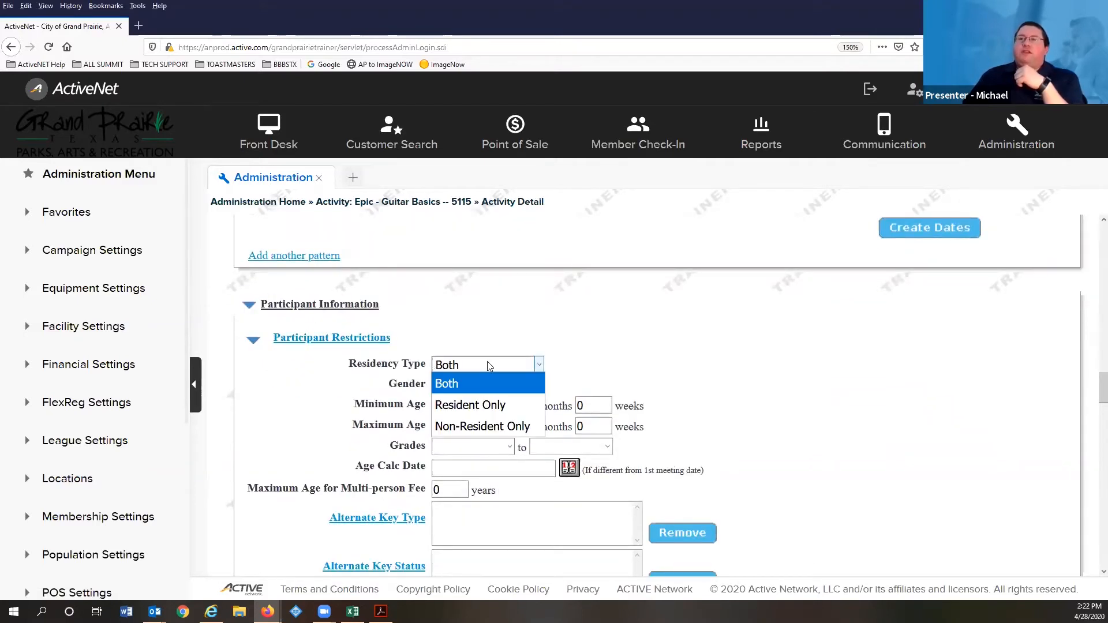
click(488, 365)
click(464, 387)
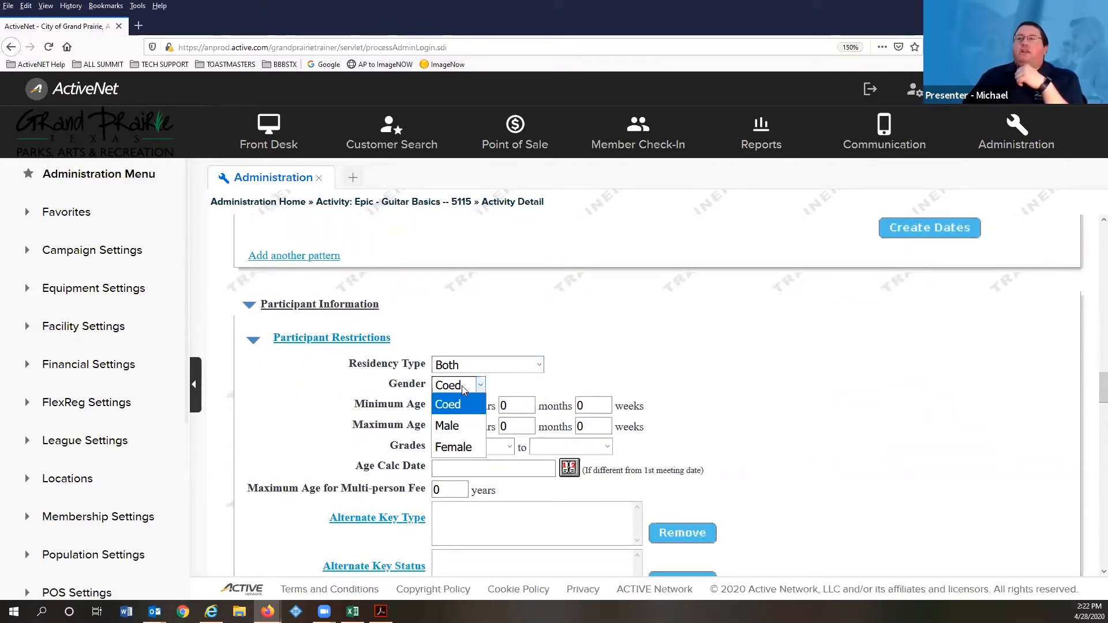
click(462, 385)
scroll(558, 338, down, 1)
scroll(557, 338, down, 3)
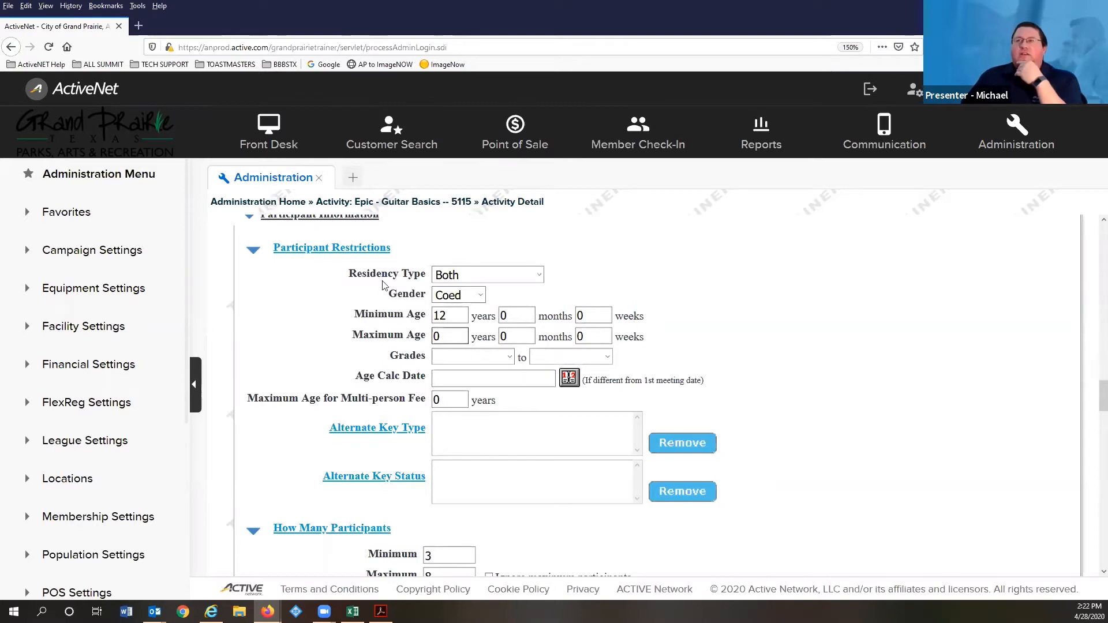
scroll(363, 267, down, 3)
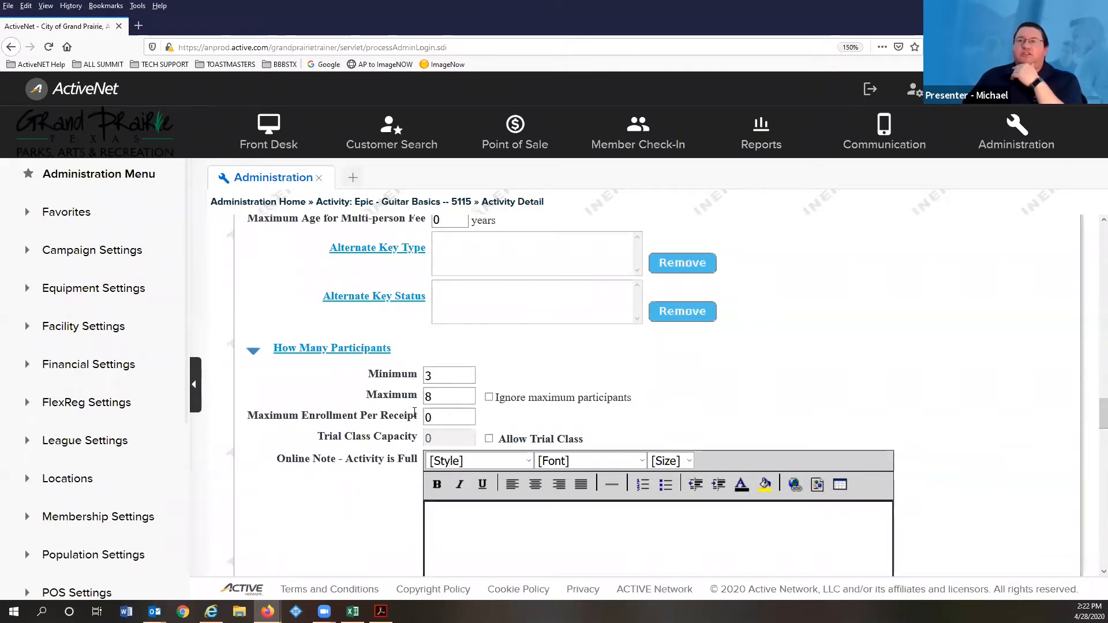
scroll(425, 407, down, 3)
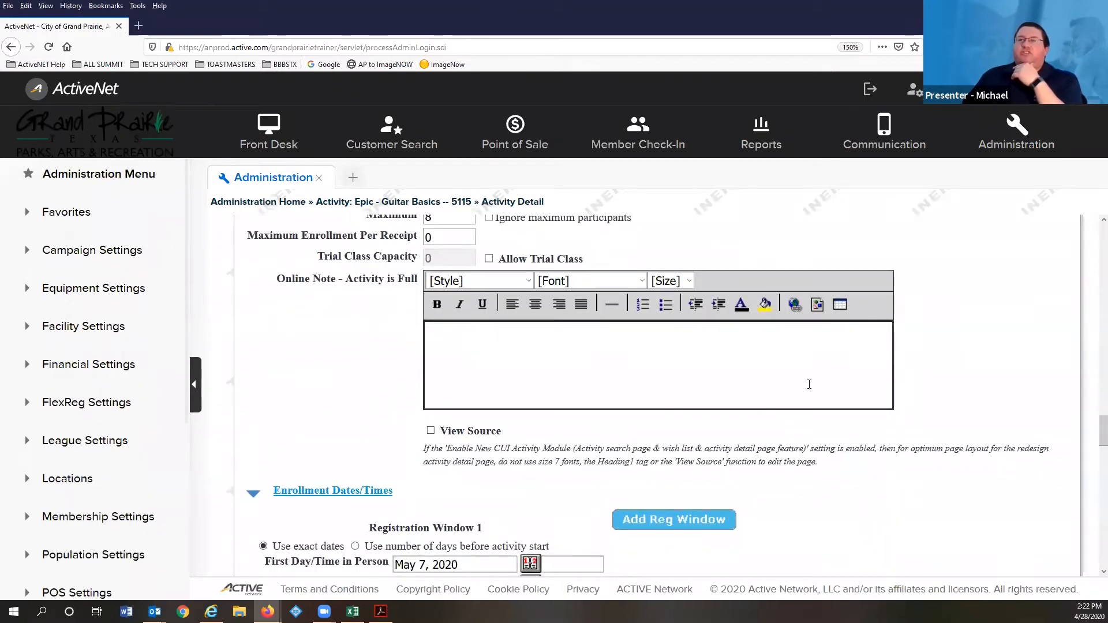
scroll(439, 368, down, 4)
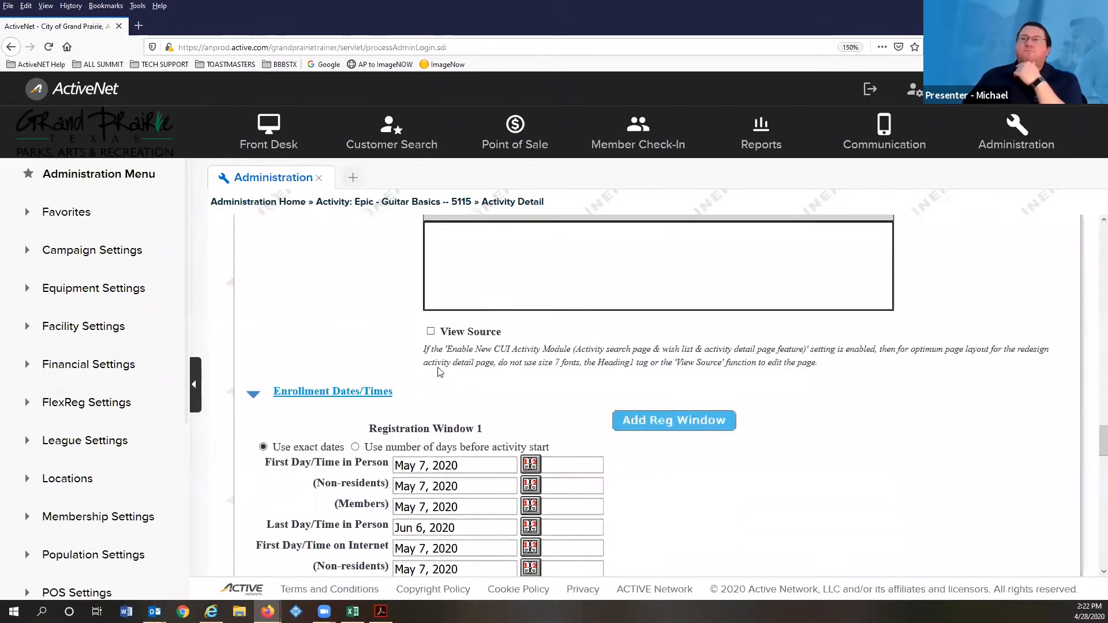
scroll(454, 448, down, 1)
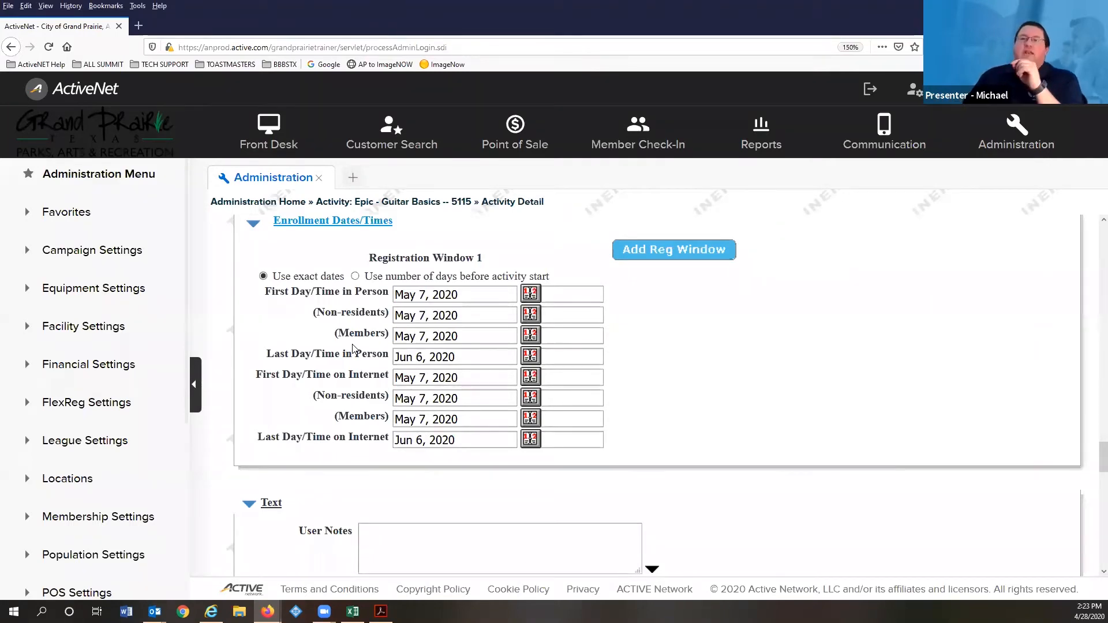
- Scroll through the activity's Text and Withdrawal sections, then advance the guide to page 17's Name and Details slide
scroll(403, 253, down, 5)
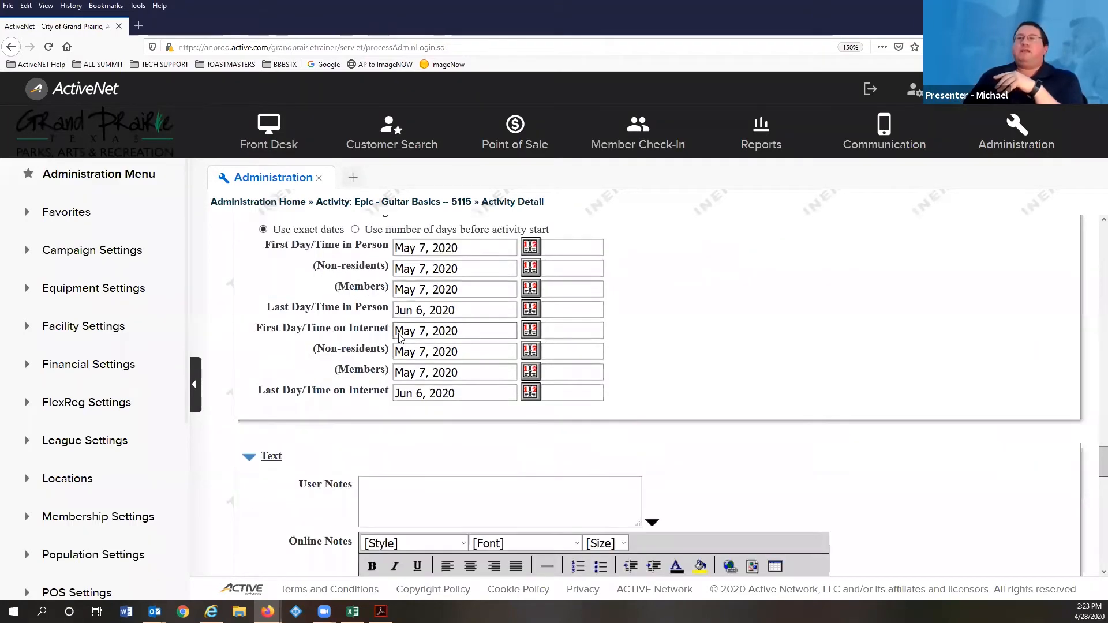
scroll(352, 326, down, 2)
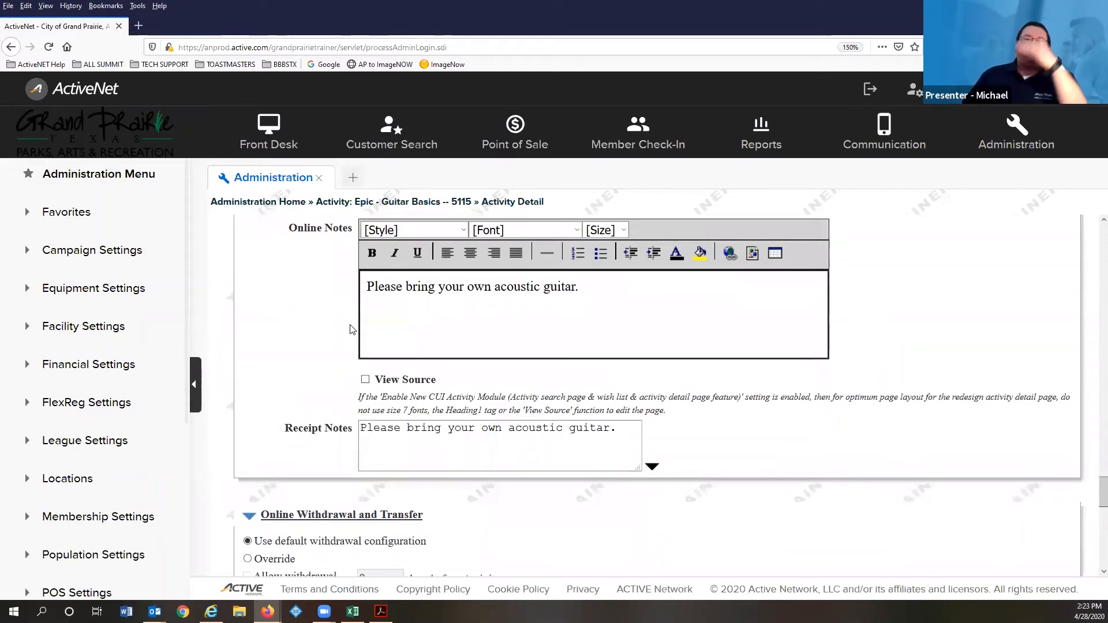
scroll(352, 329, down, 4)
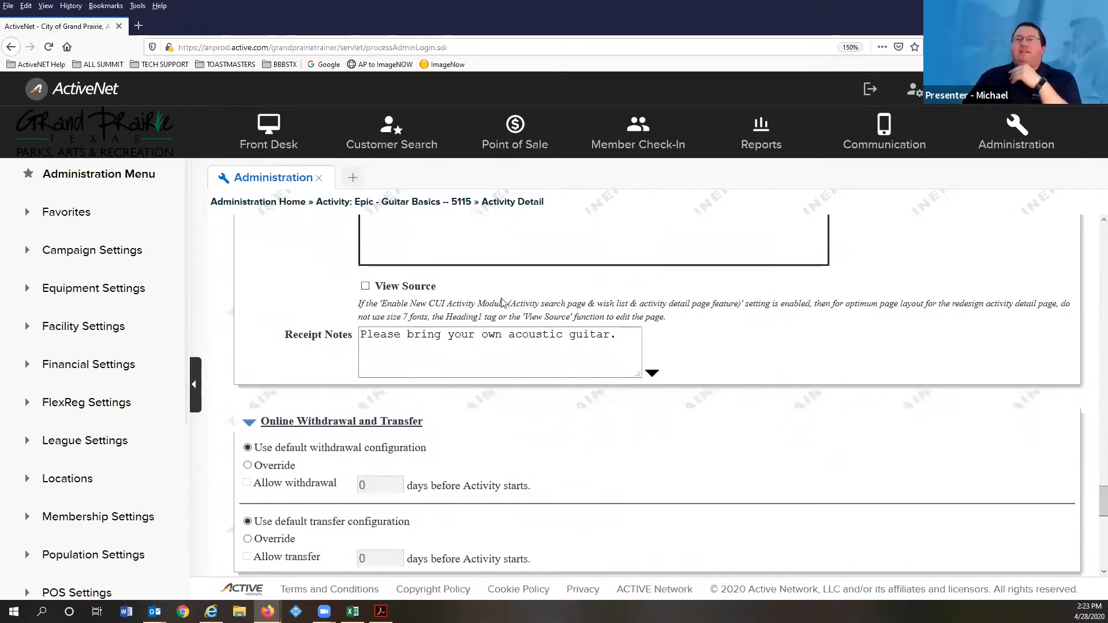
scroll(120, 445, down, 2)
scroll(369, 270, down, 6)
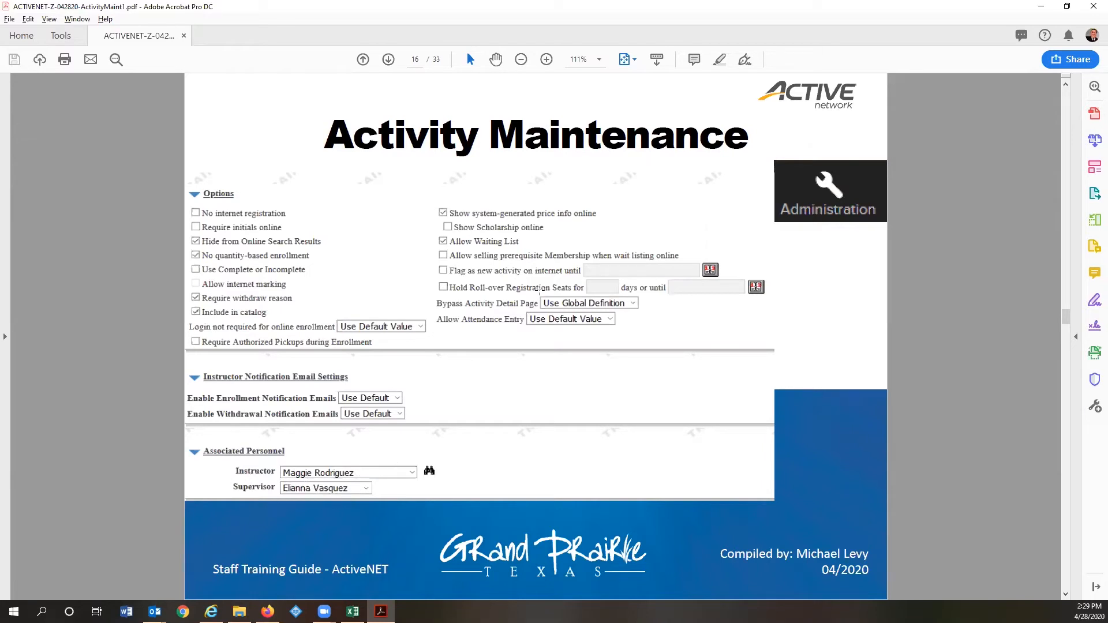
scroll(458, 332, down, 1)
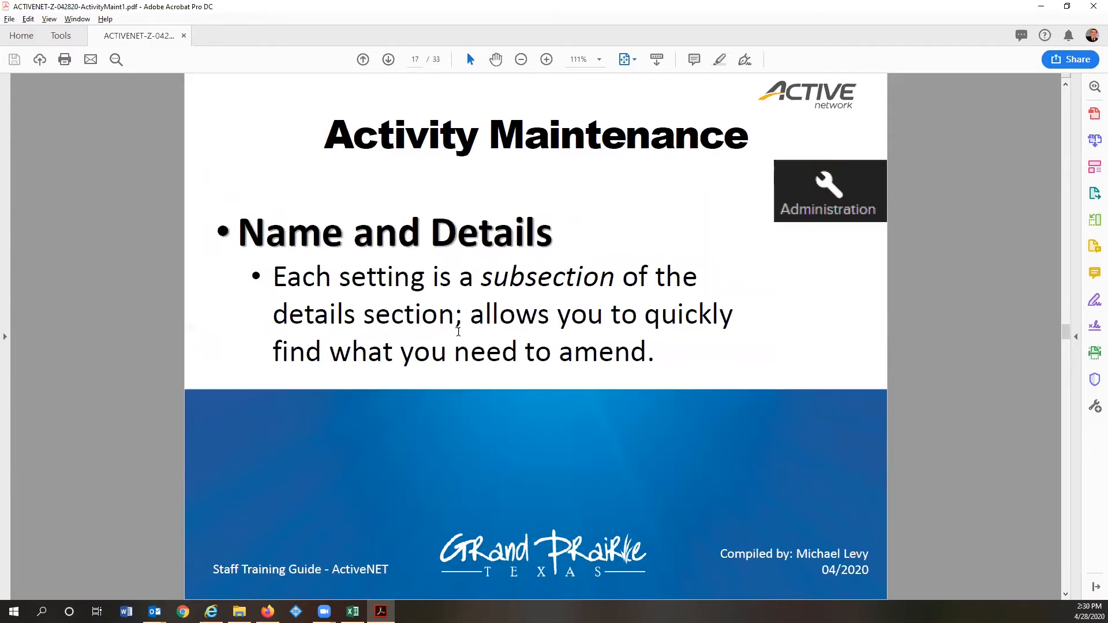
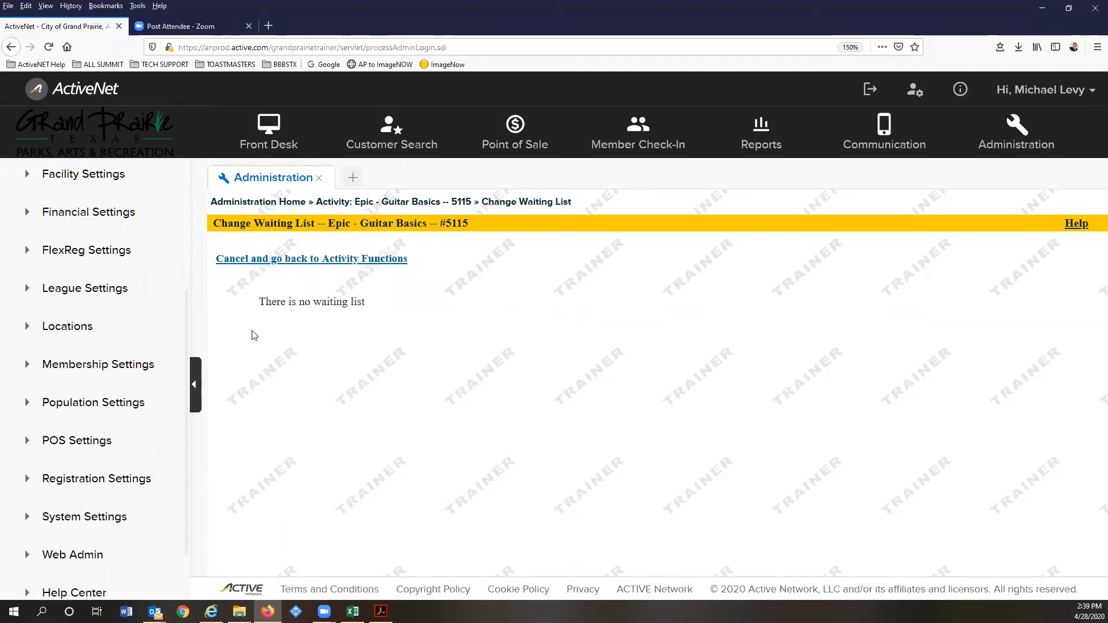
- Leave the empty Epic – Guitar Basics waiting list unchanged and request the activity's roster
click(271, 260)
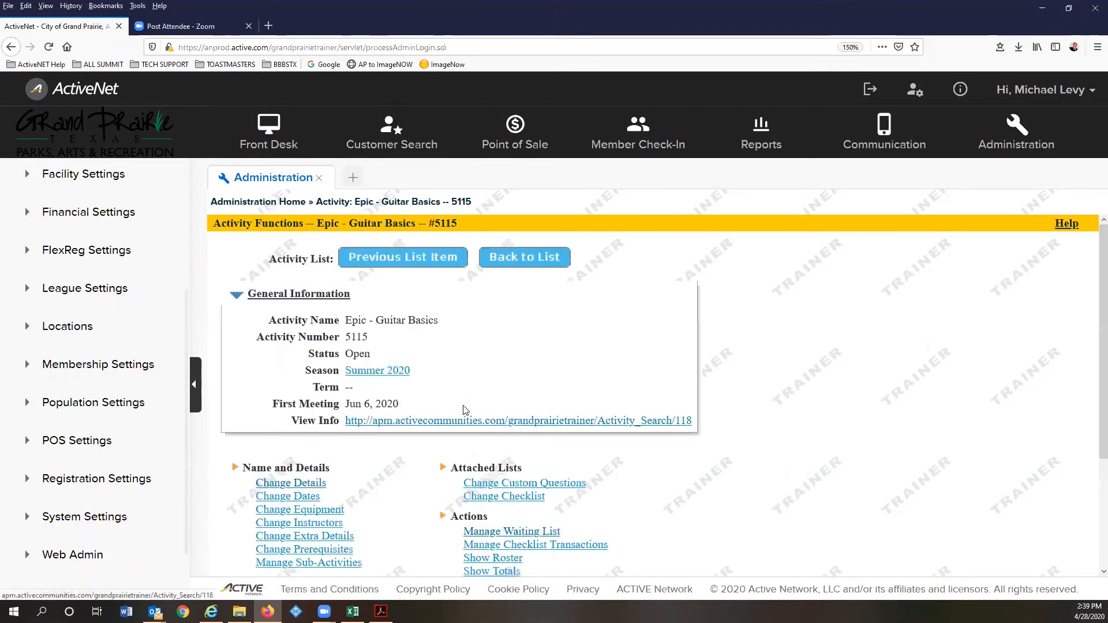
scroll(537, 462, down, 2)
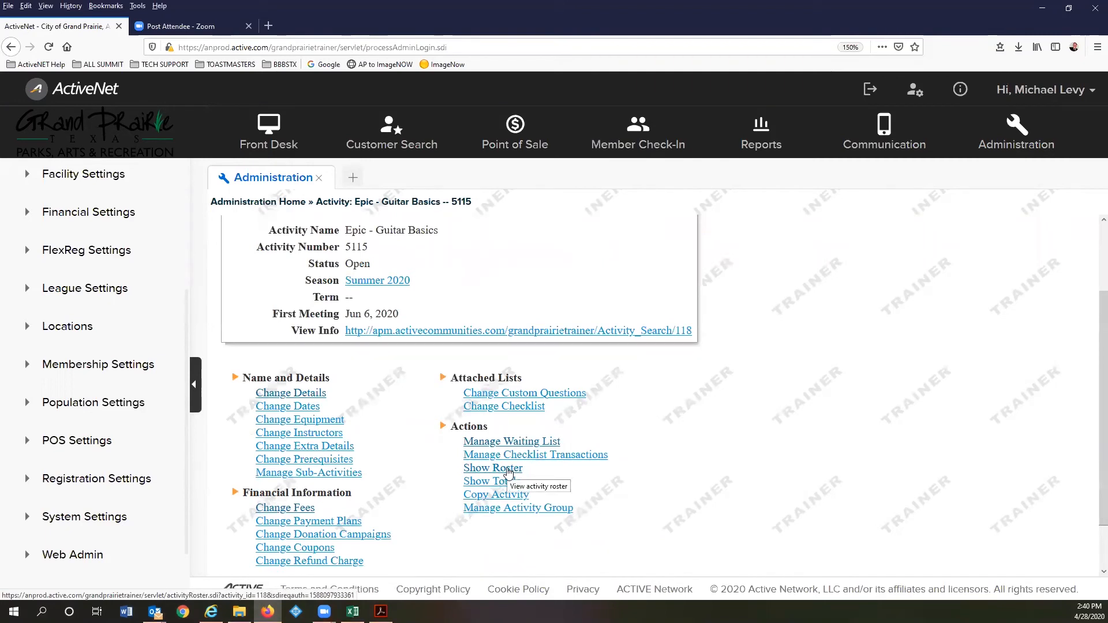
click(508, 469)
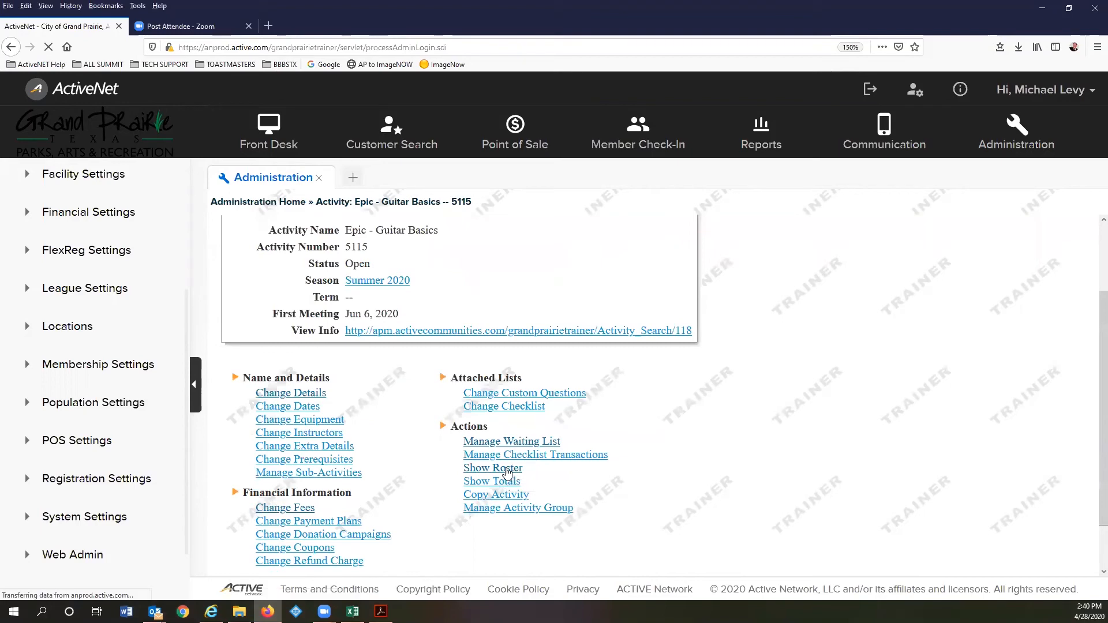
- Check the roster (0 enrolled, 3 to 8 allowed), then return to Activity Functions
scroll(379, 341, down, 3)
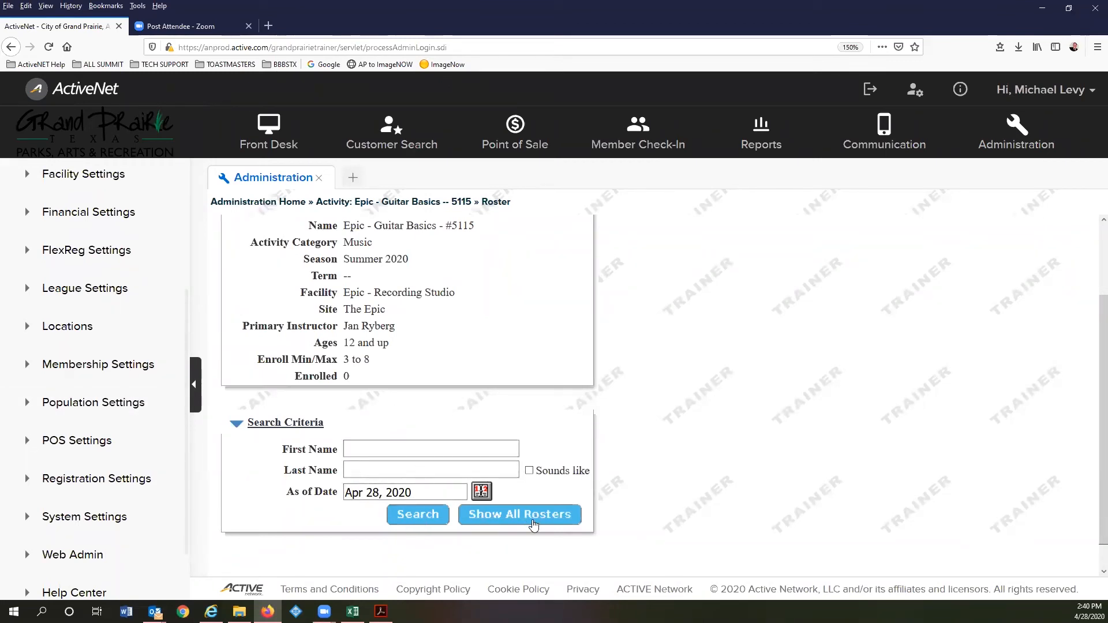
scroll(473, 379, up, 3)
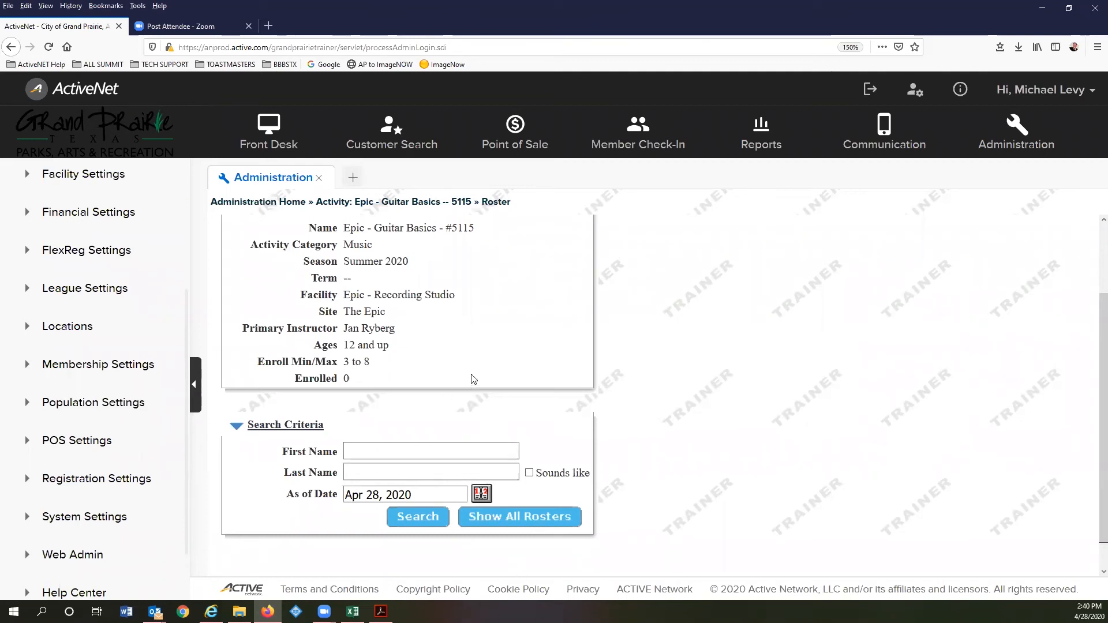
click(311, 257)
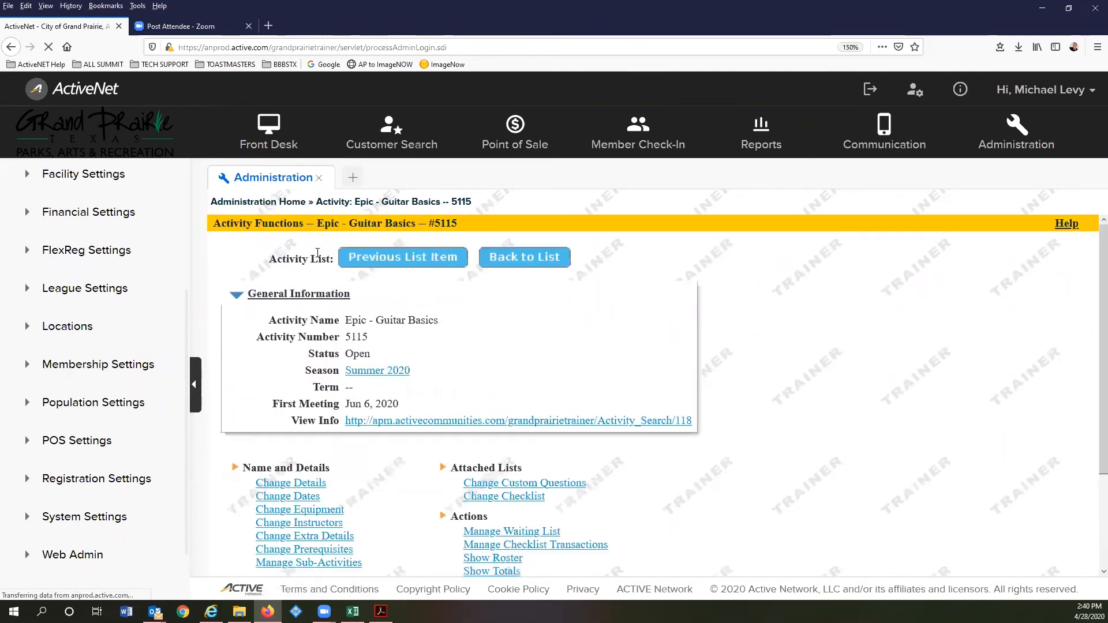
scroll(528, 301, down, 3)
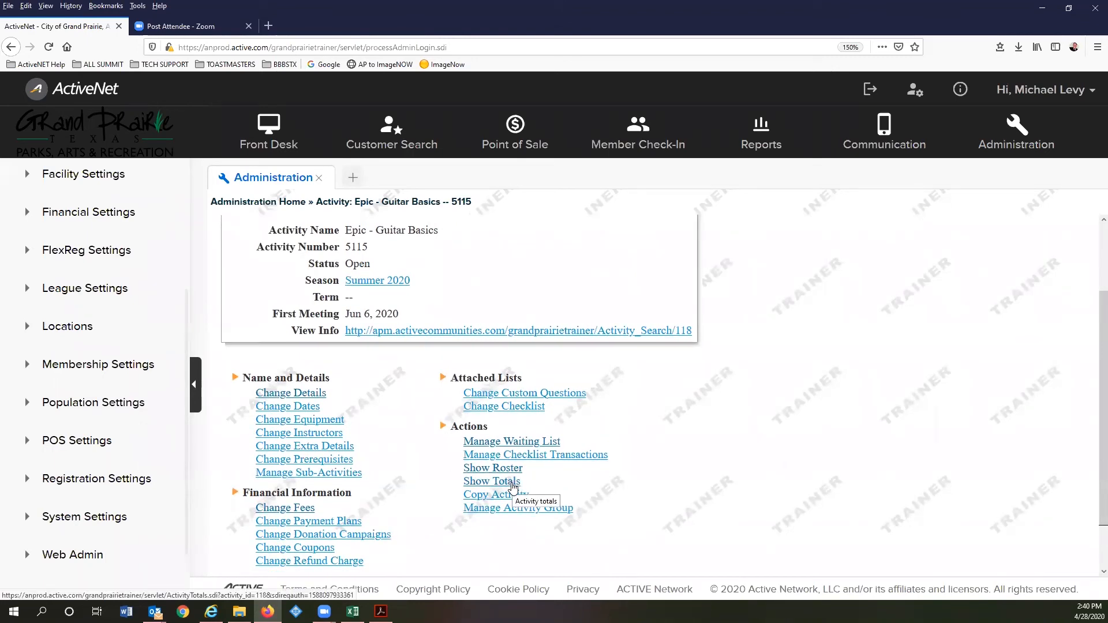
- Review Enrollment & Financial Totals (8 openings, 0 enrolled), then return to Activity Functions
click(512, 484)
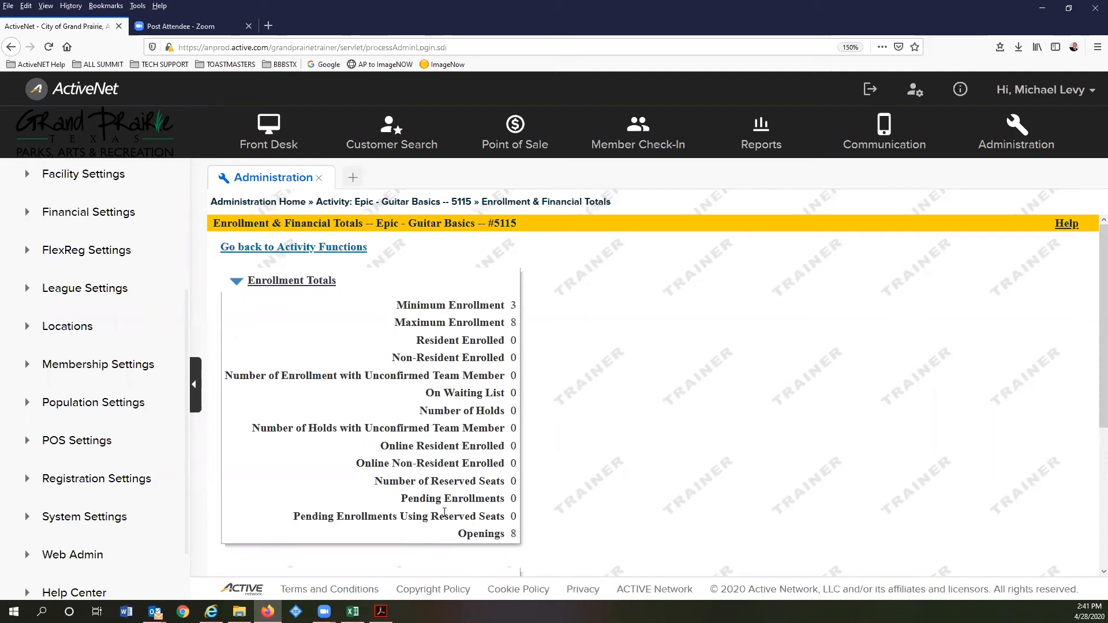
click(317, 247)
scroll(520, 369, down, 3)
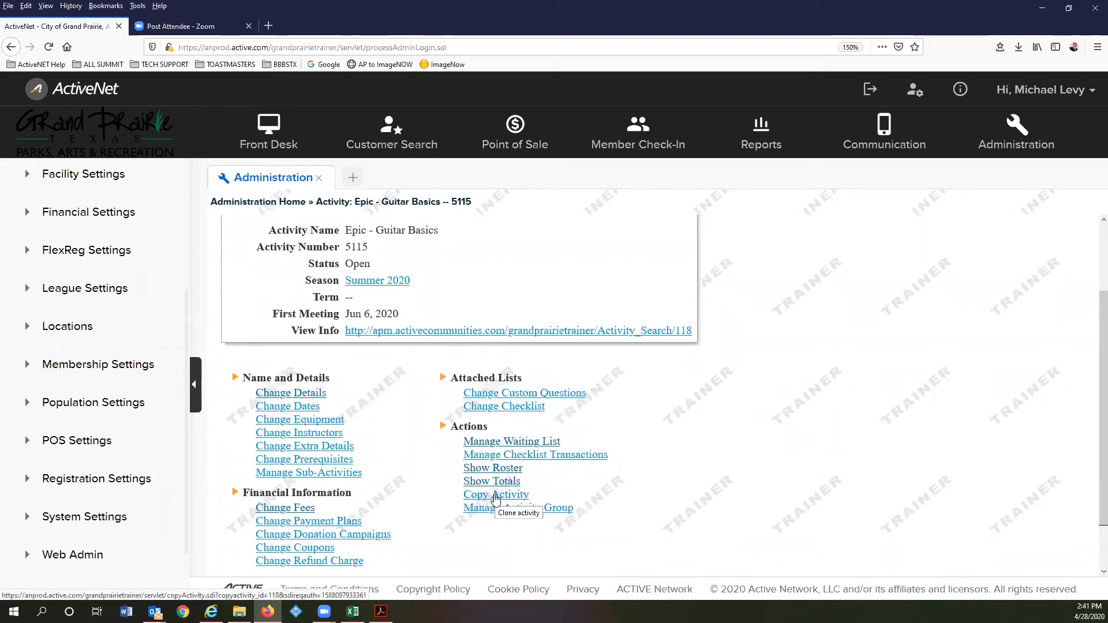
click(494, 498)
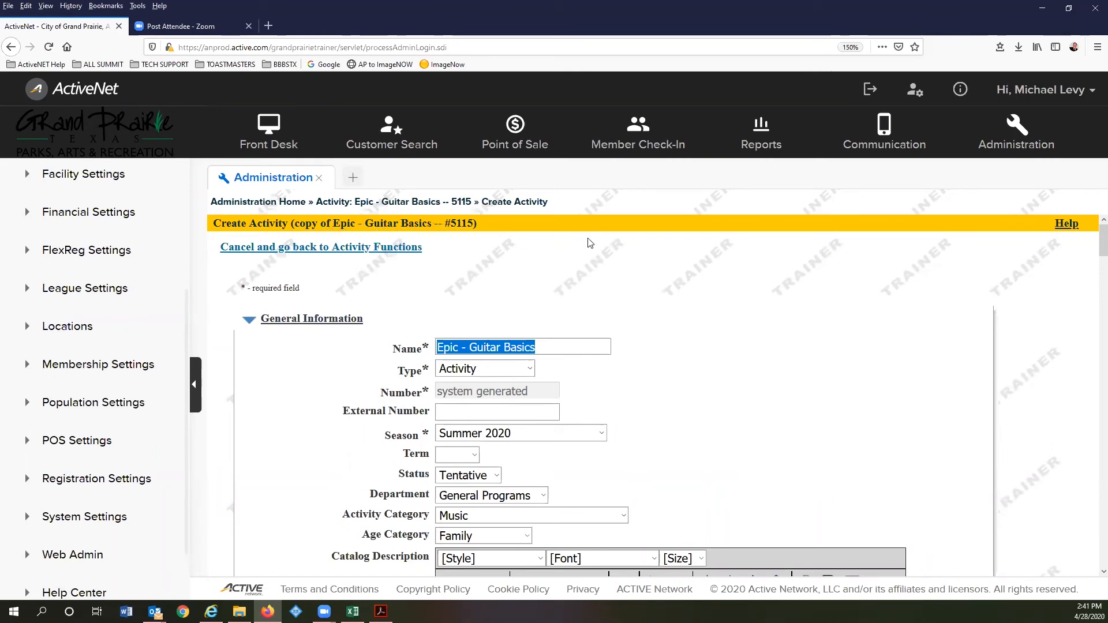
scroll(543, 311, down, 3)
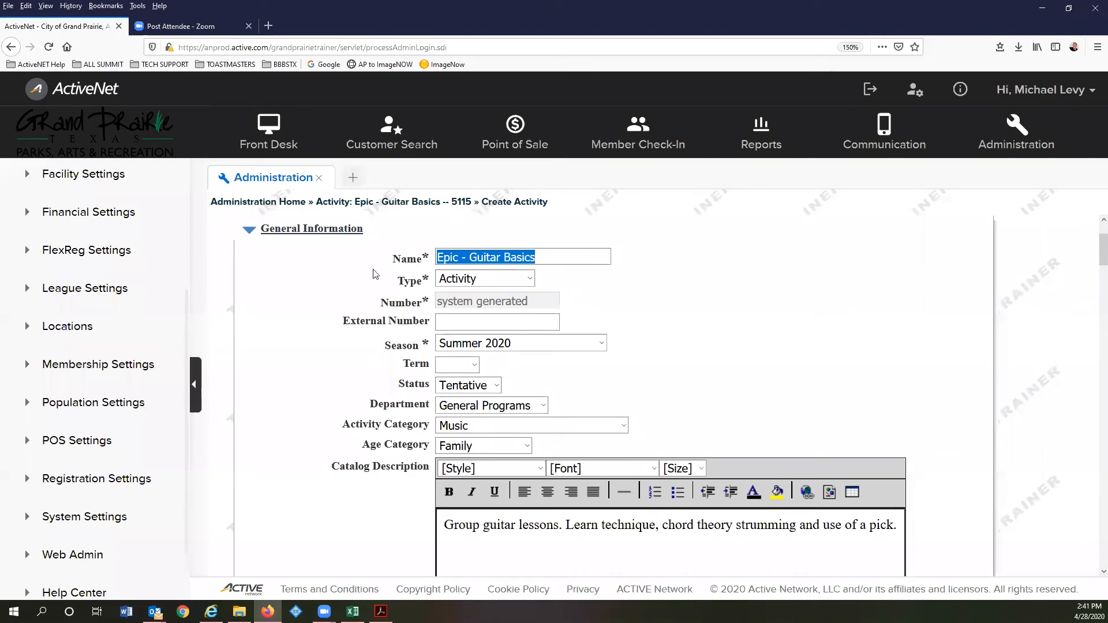
scroll(354, 293, down, 20)
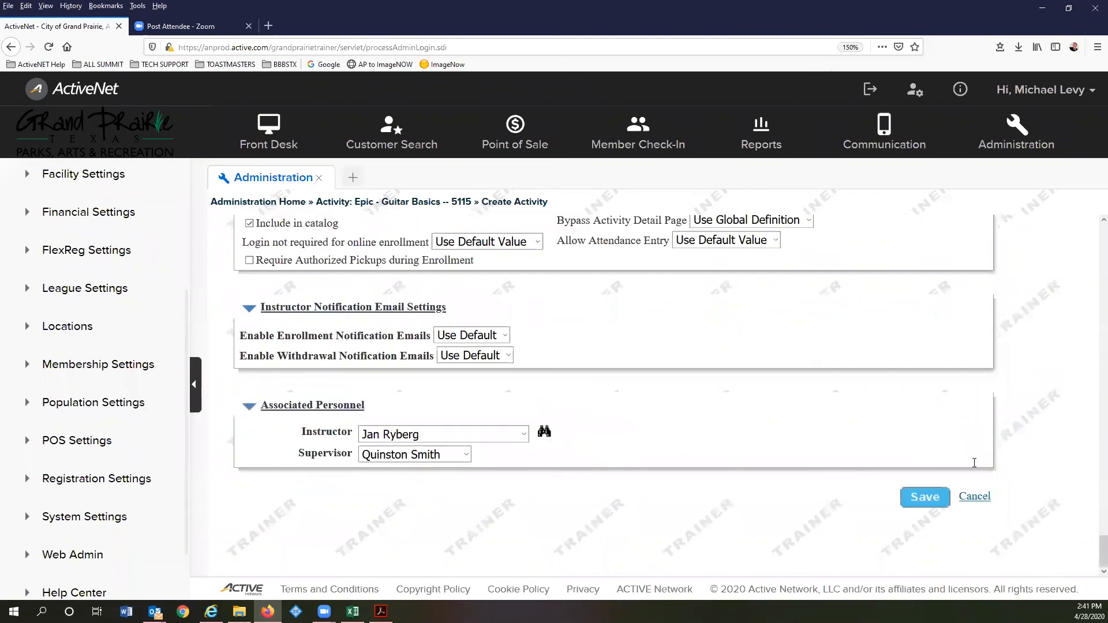
click(983, 497)
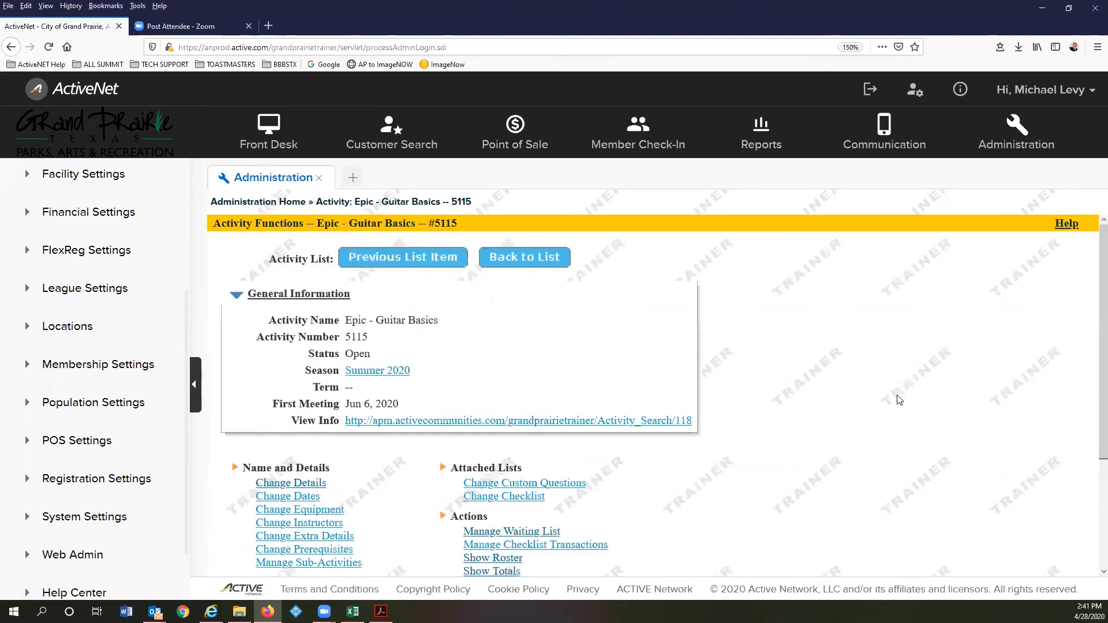
scroll(619, 392, down, 3)
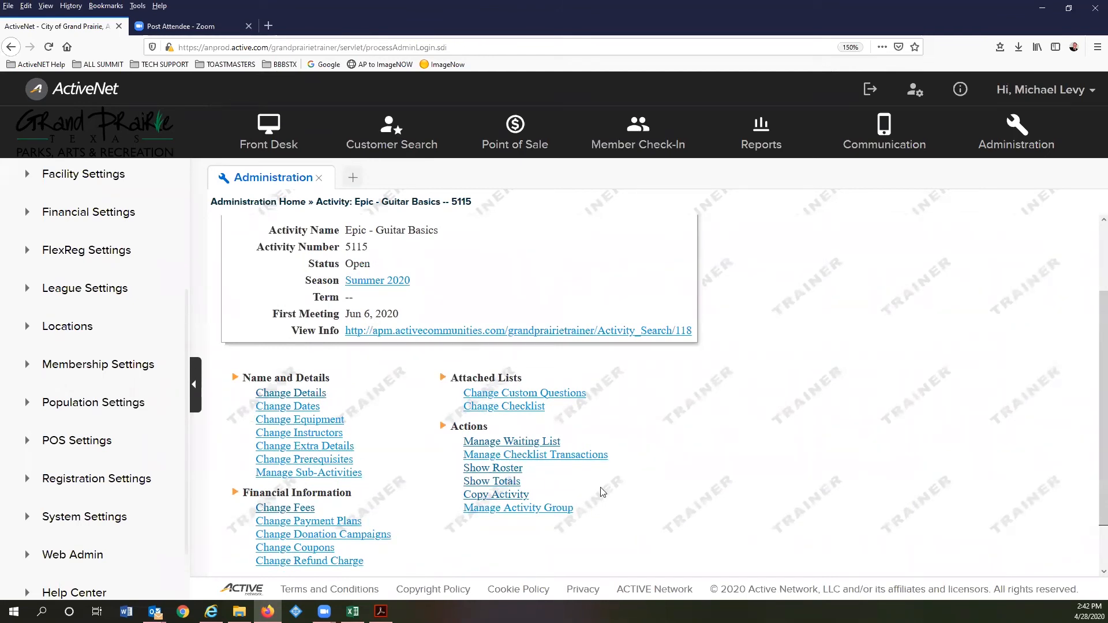
- Advance the training guide to page 30's View Info slide, then return to ActiveNet
click(381, 611)
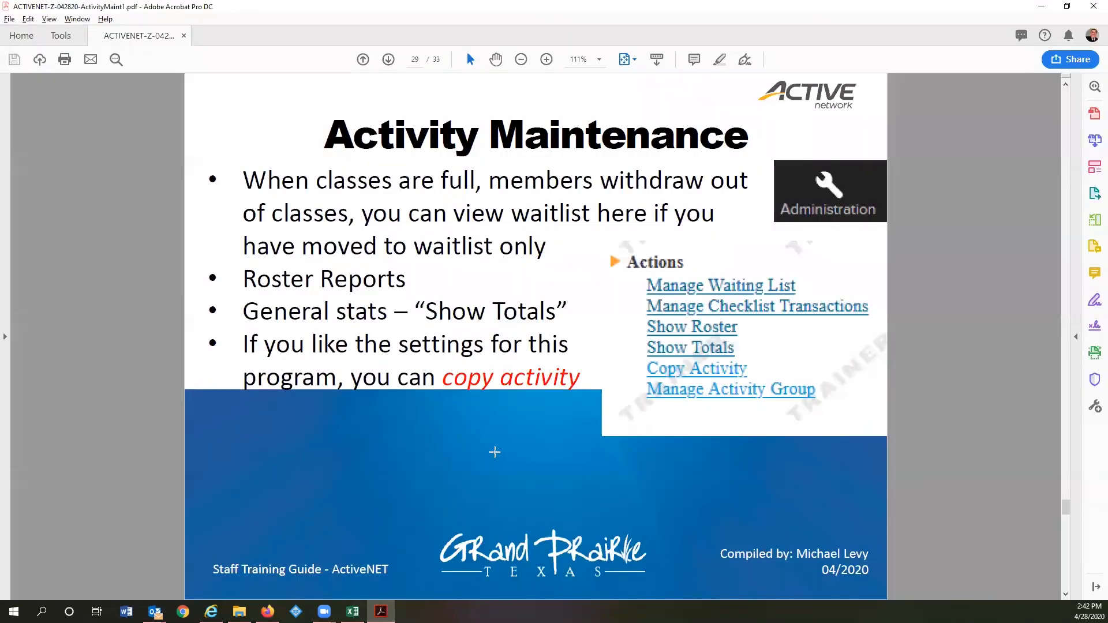
scroll(492, 409, down, 1)
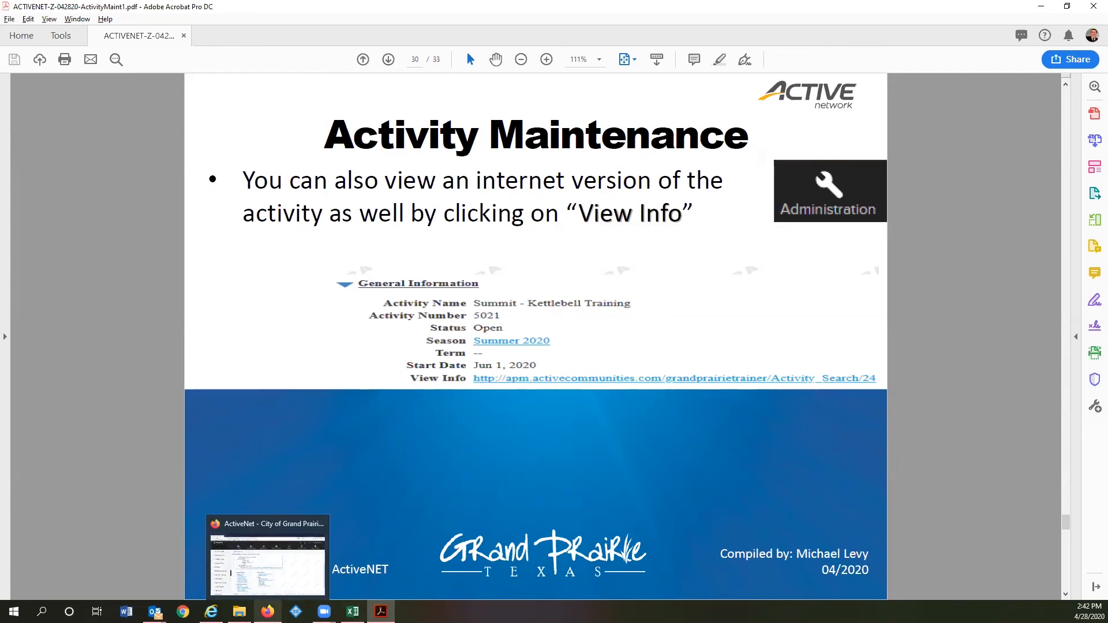
click(268, 606)
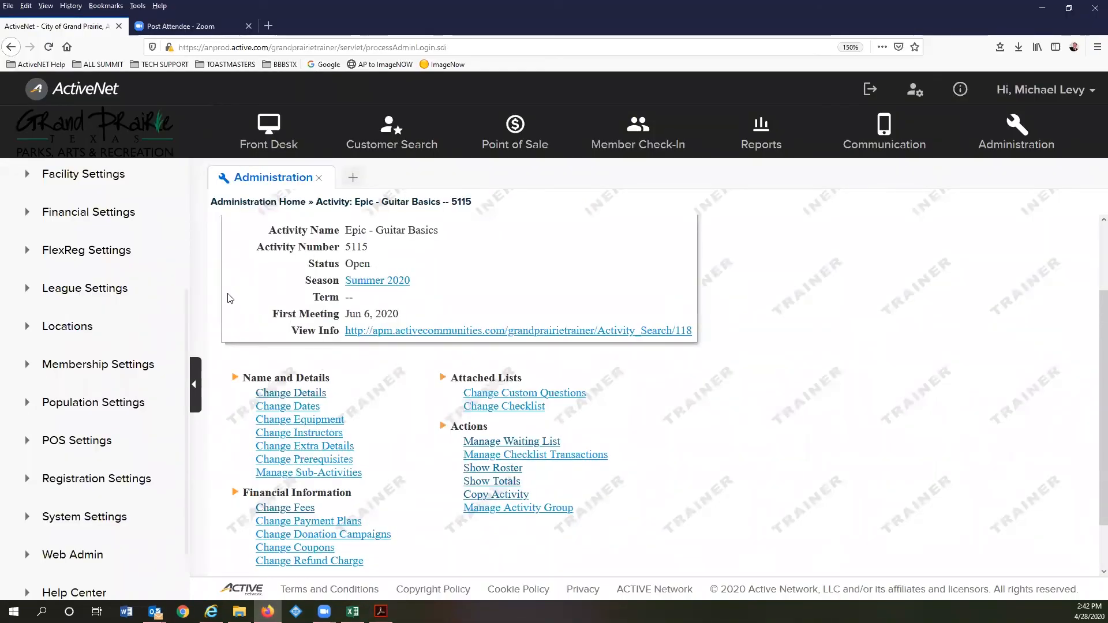
- Open the public listing for Epic – Guitar Basics and review its $30.00 fee, 8 openings and registration dates
click(407, 330)
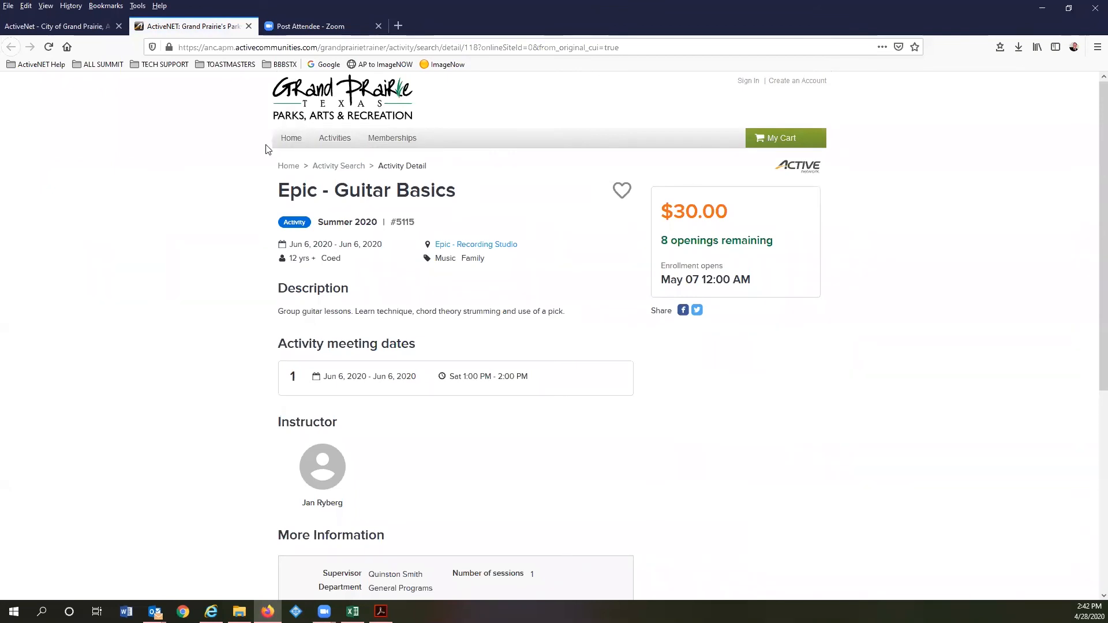
mouse_move(325, 137)
scroll(528, 337, down, 2)
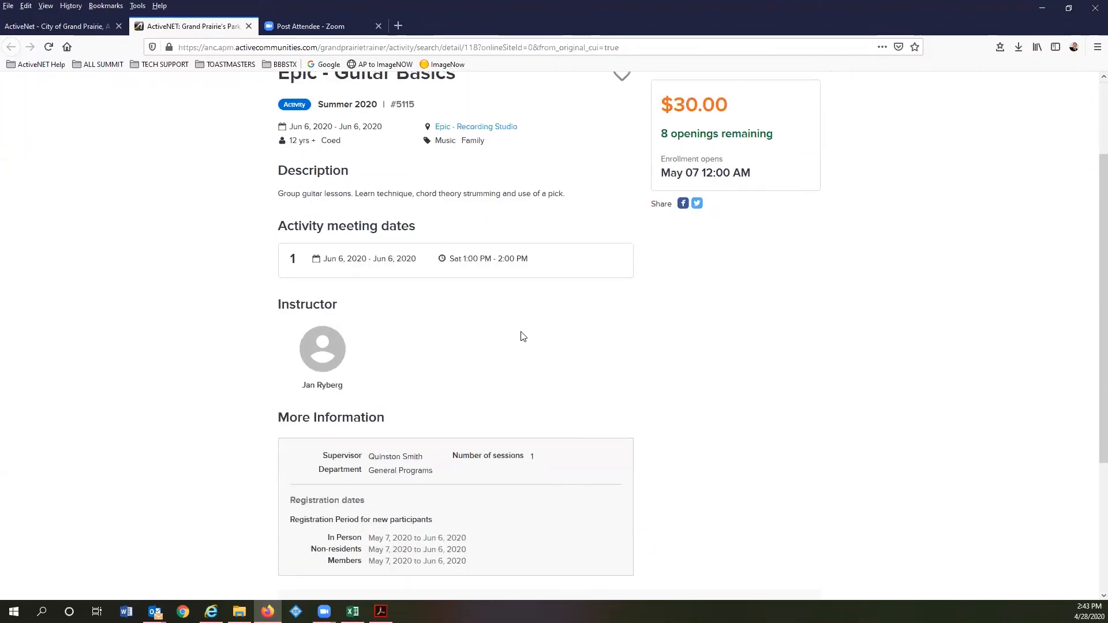
scroll(261, 149, up, 1)
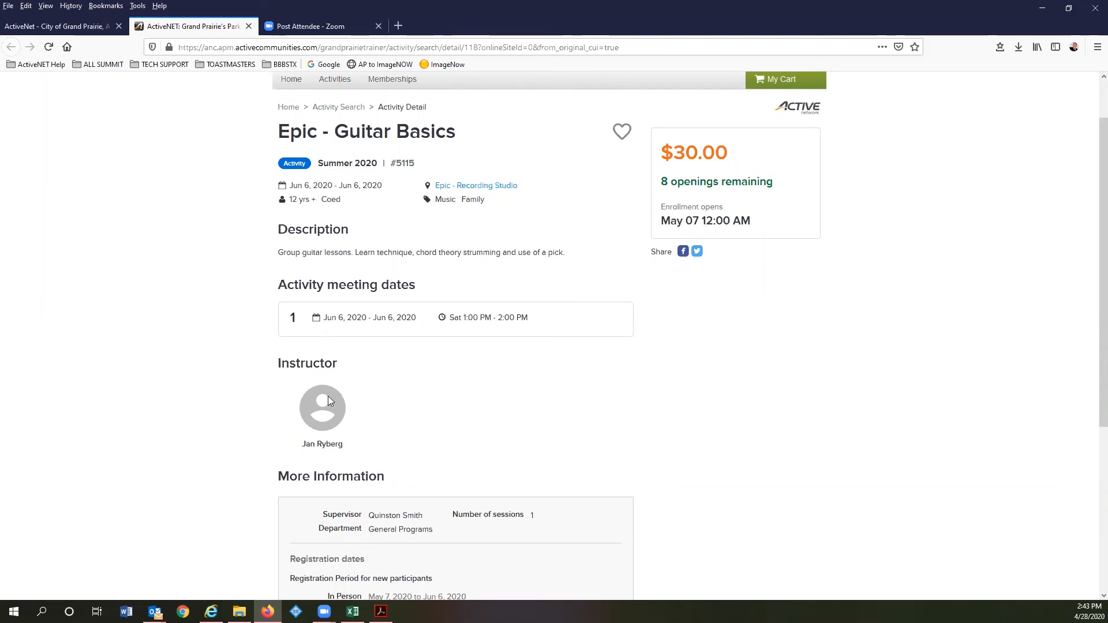
scroll(453, 431, down, 4)
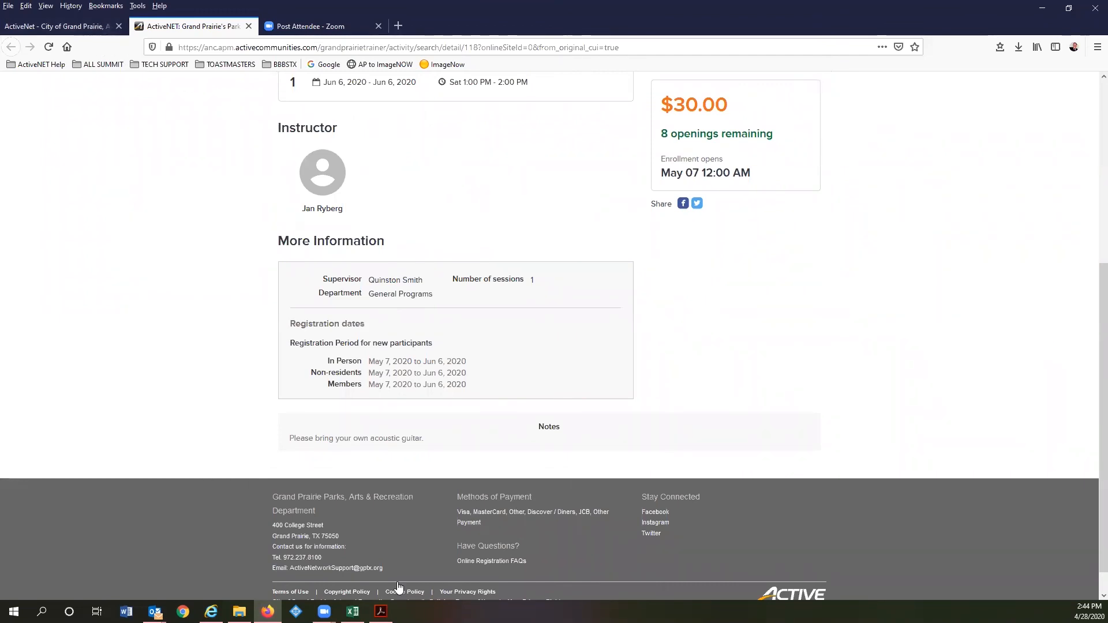
mouse_move(381, 611)
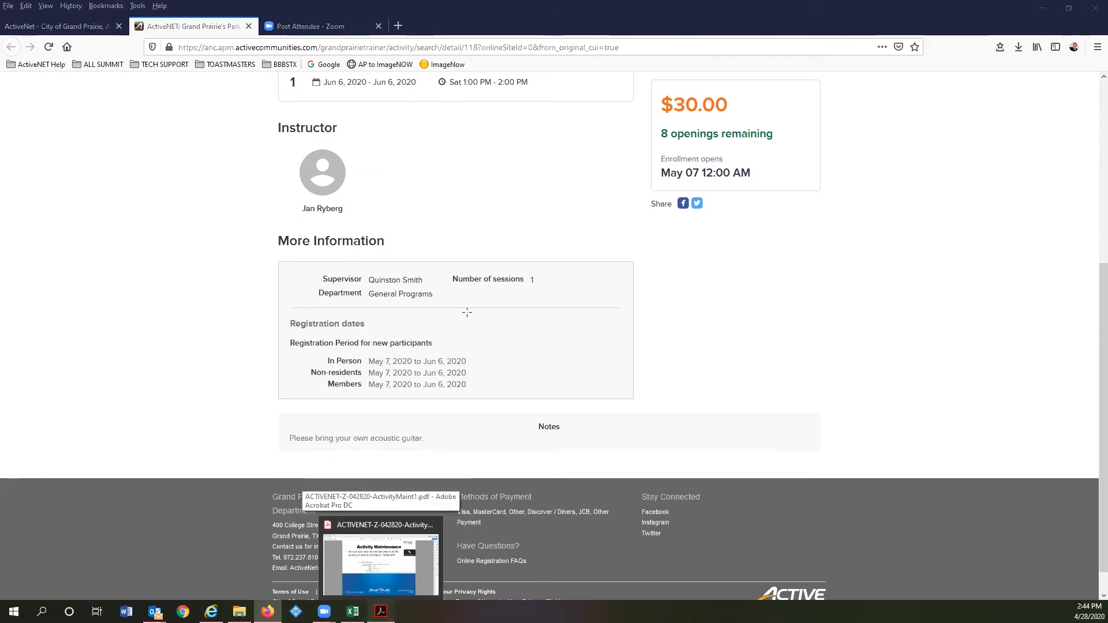
- Advance the guide to page 31's In Summary of Today slide, then return to the browser
click(380, 563)
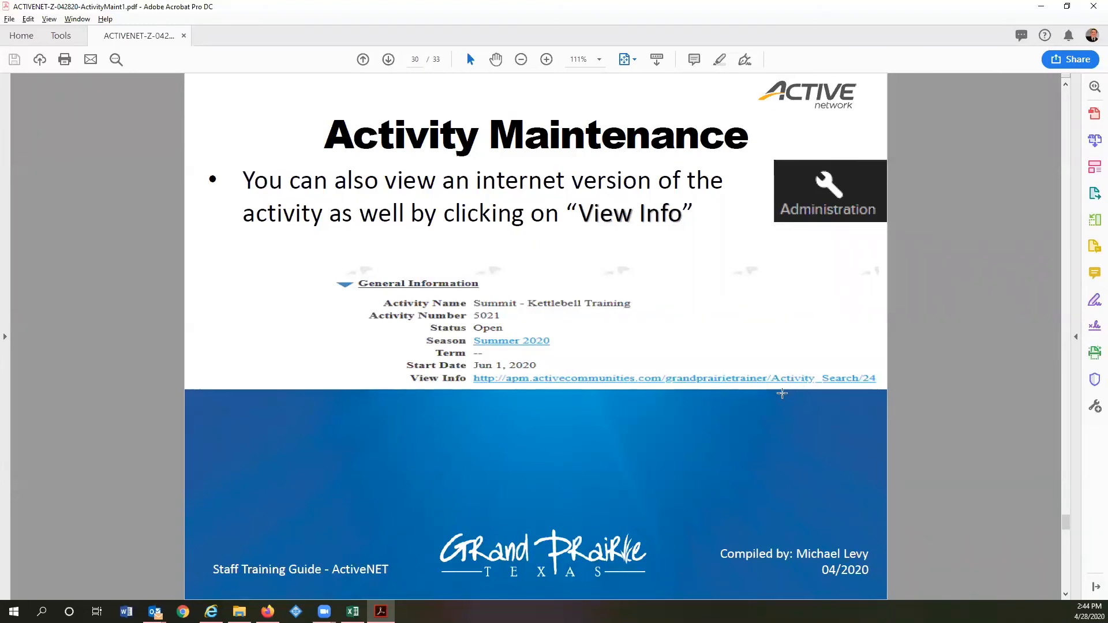
scroll(781, 392, down, 1)
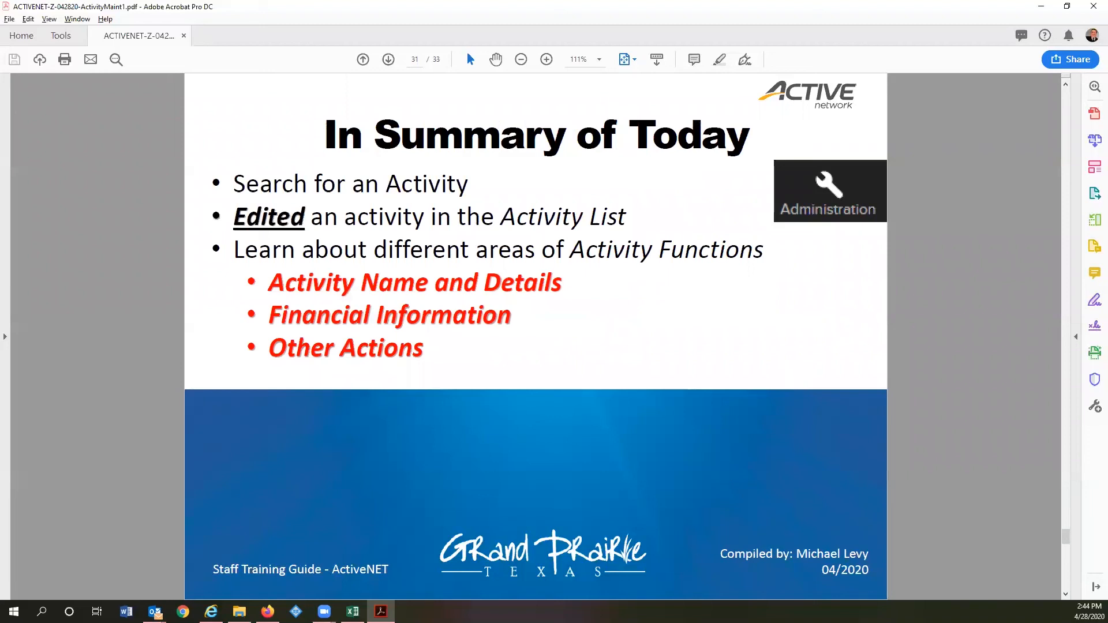
mouse_move(380, 612)
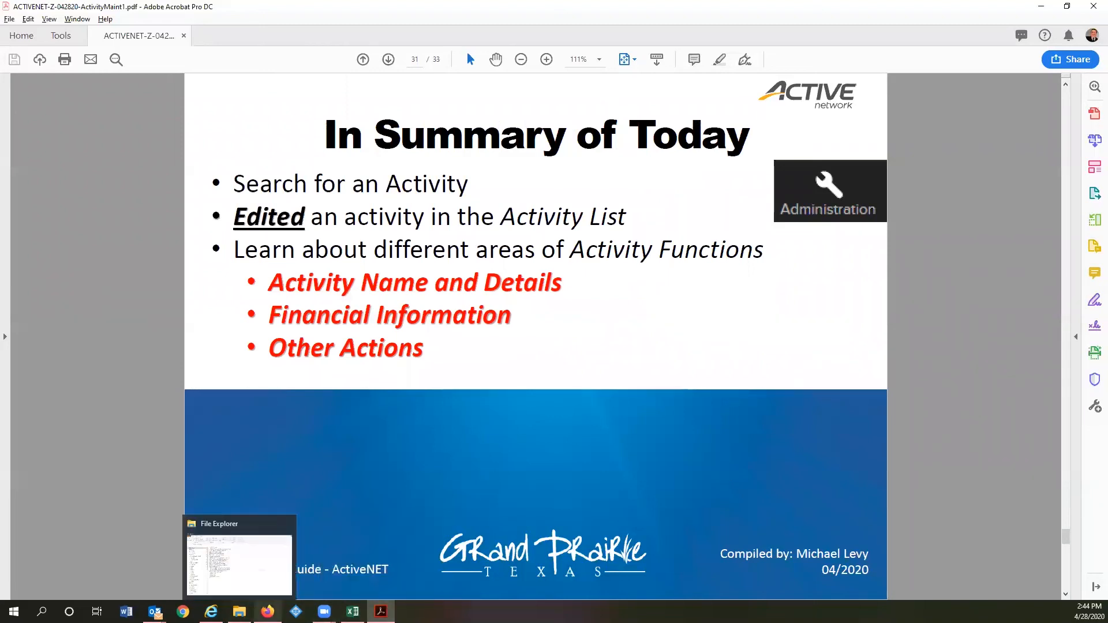
click(267, 611)
scroll(170, 73, up, 5)
- In the ActiveNet admin tab, open Epic – Guitar Basics' Extra Details, which lists none
click(57, 28)
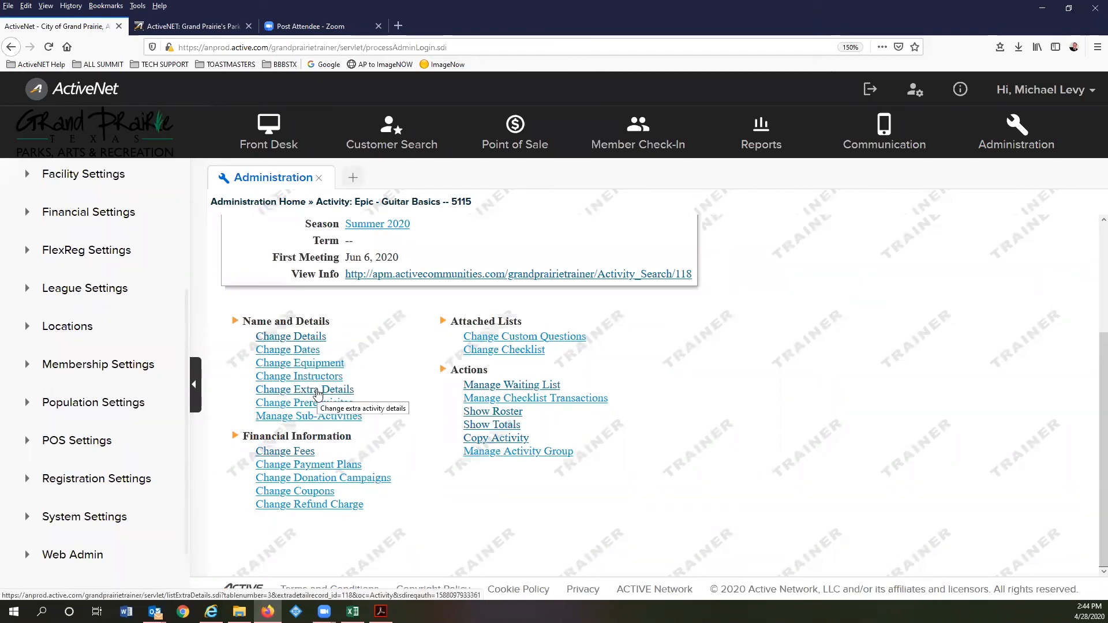
click(317, 390)
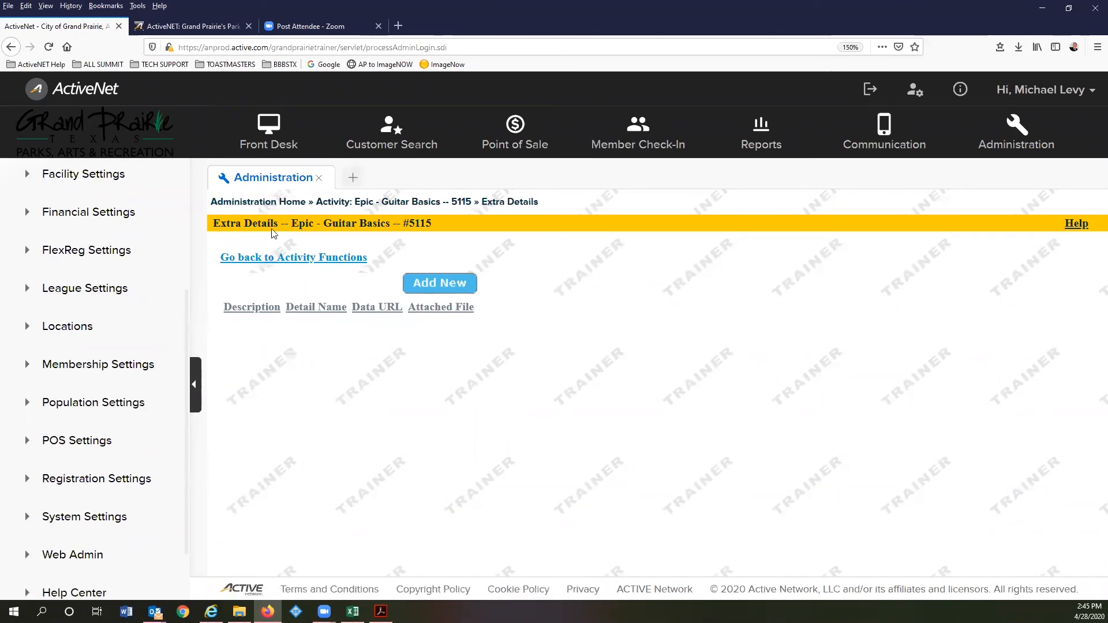
- Review the activity's Prerequisites page and cancel back to Activity Functions unchanged
click(338, 257)
scroll(323, 398, down, 3)
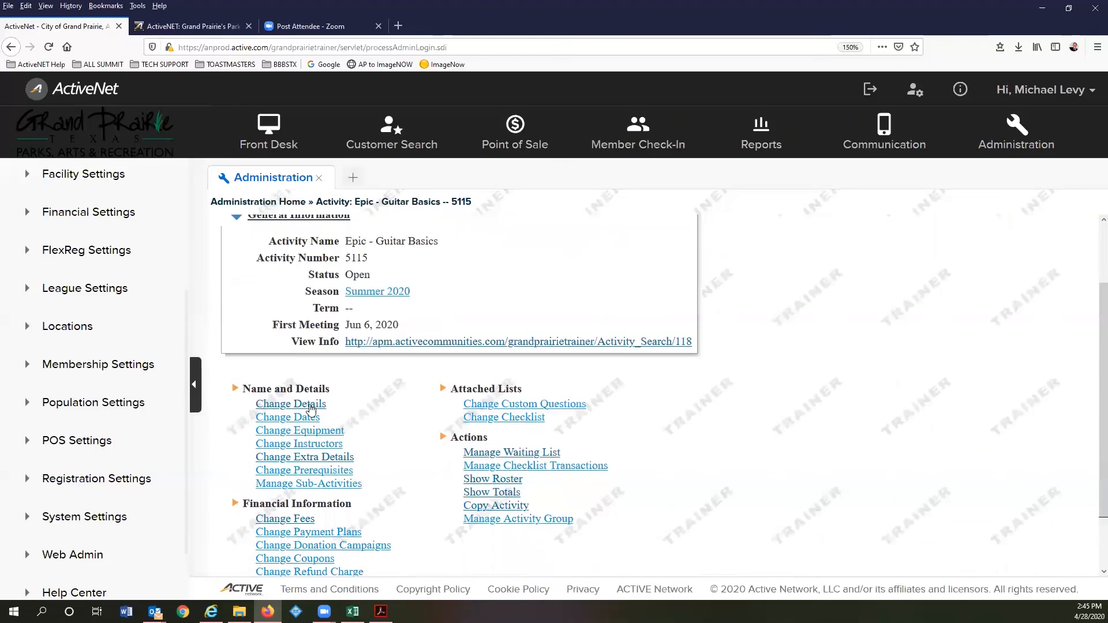
click(336, 407)
scroll(241, 294, down, 3)
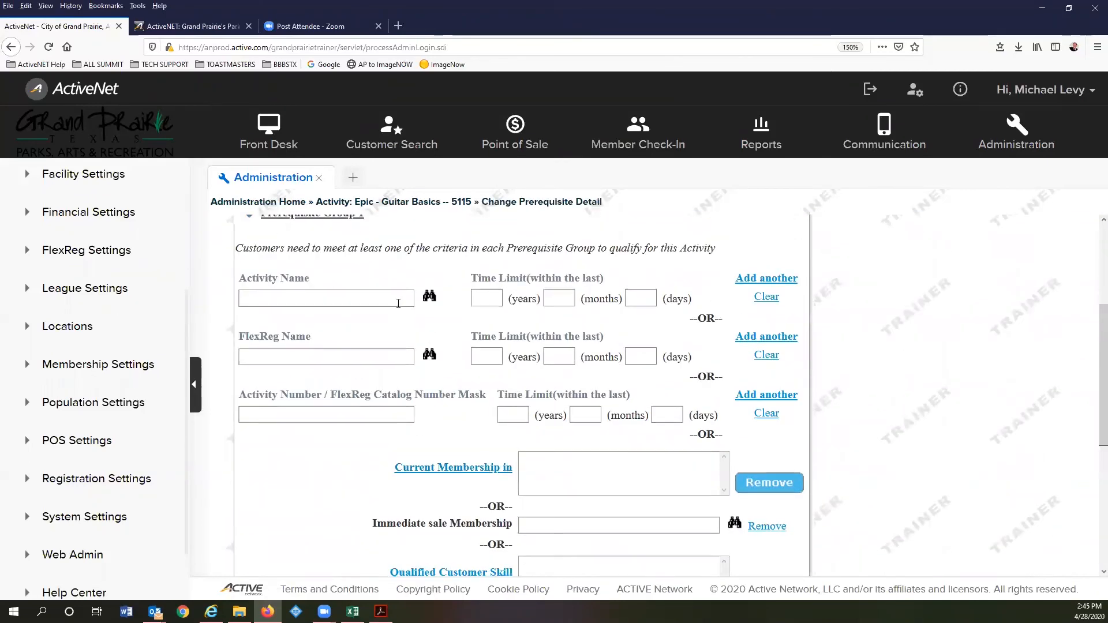
scroll(241, 294, up, 3)
click(264, 247)
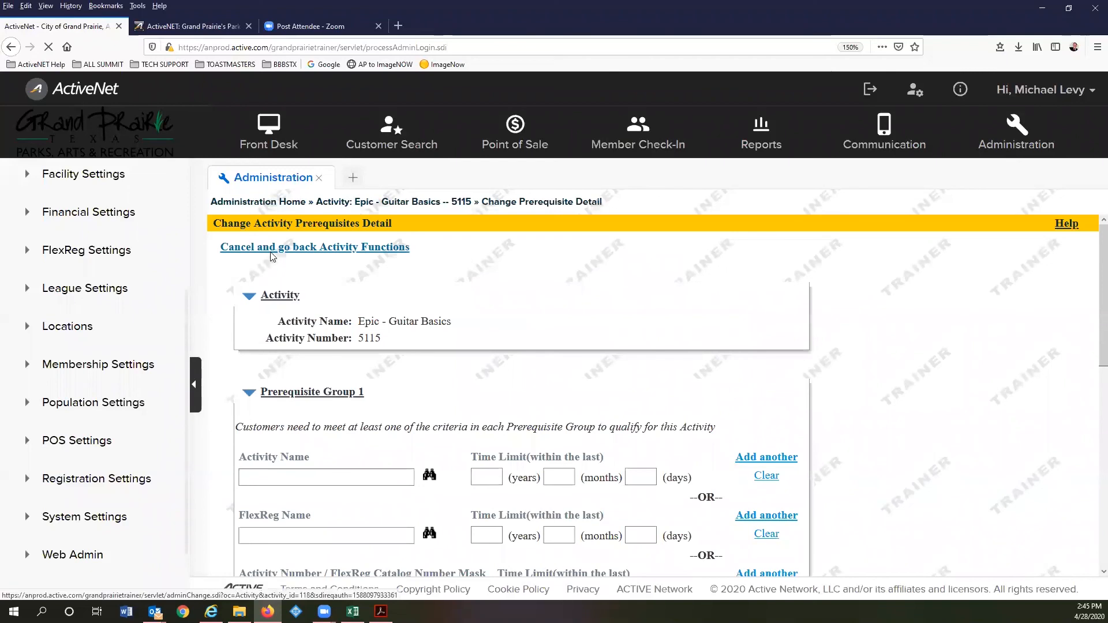
- Open the Activity Fees list, showing one $30.00 Activity Fee
scroll(350, 424, down, 2)
scroll(350, 424, down, 2)
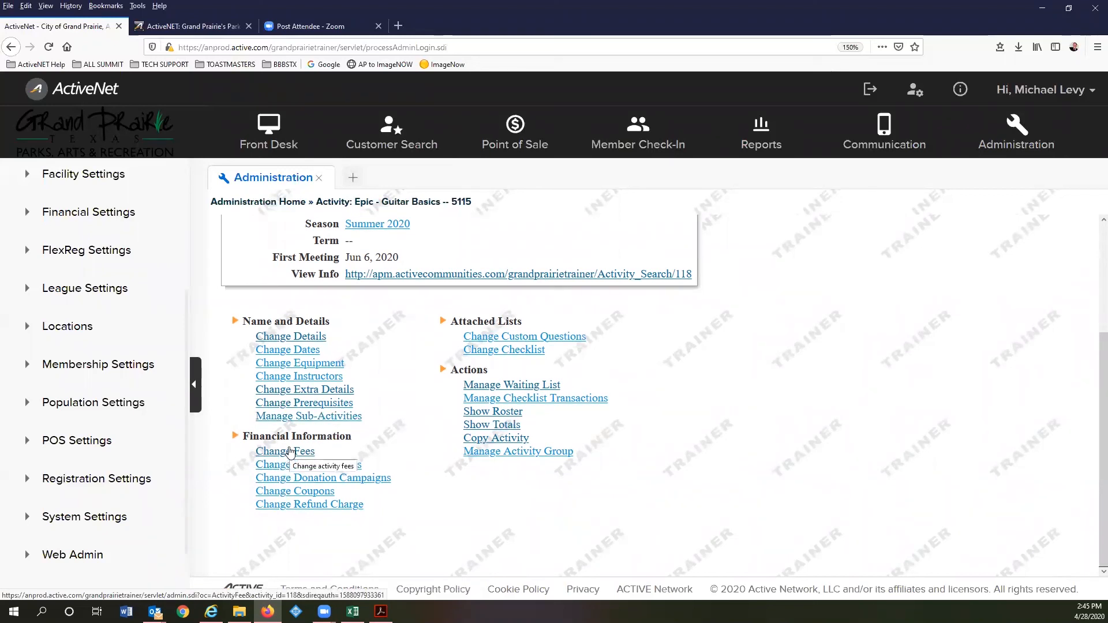
click(290, 452)
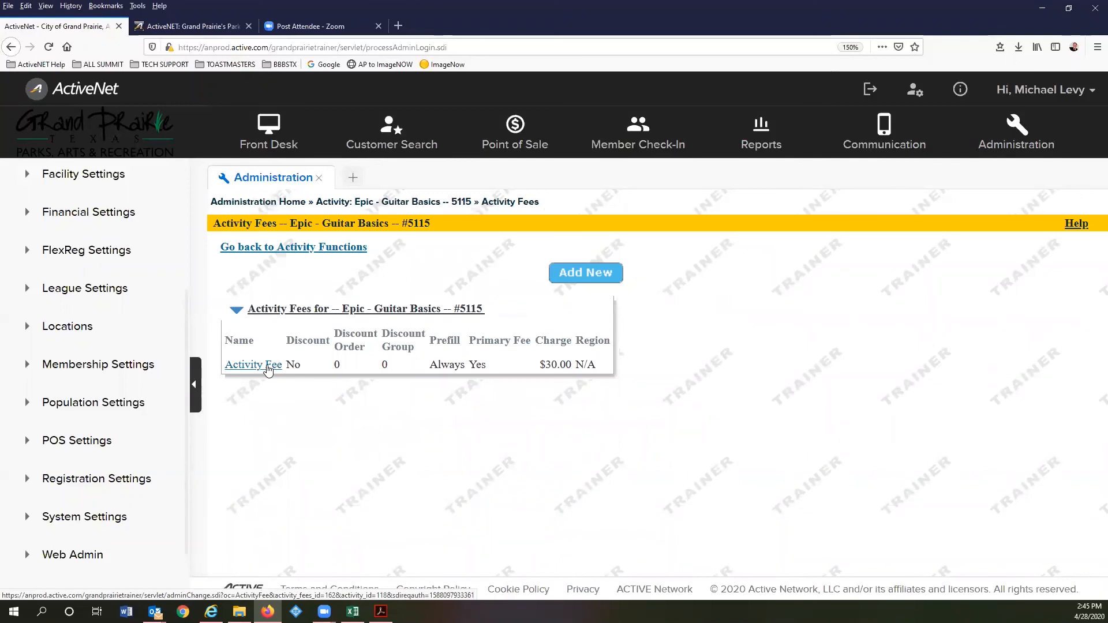
- Open the $30.00 Activity Fee detail, posting to Epic – Recording Studio Revenue
click(267, 365)
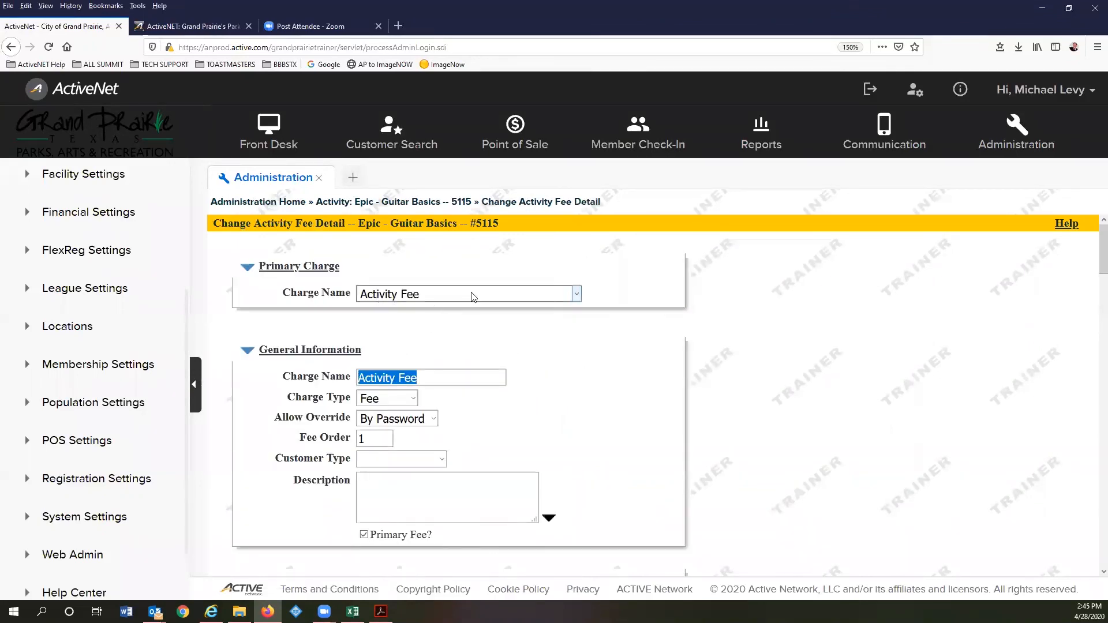
click(435, 377)
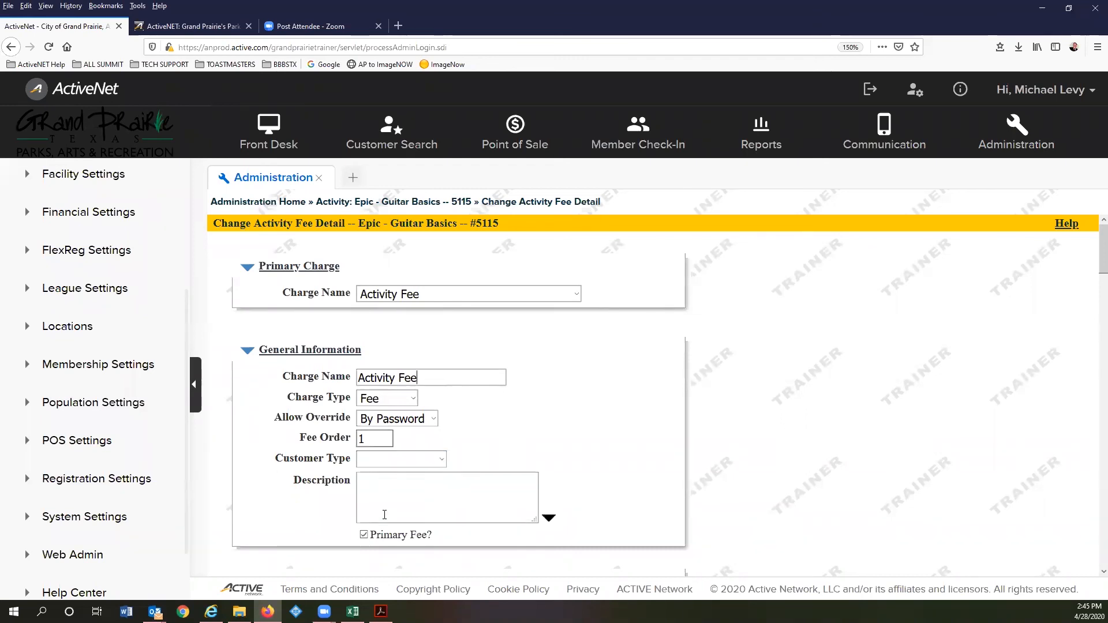
scroll(427, 417, down, 3)
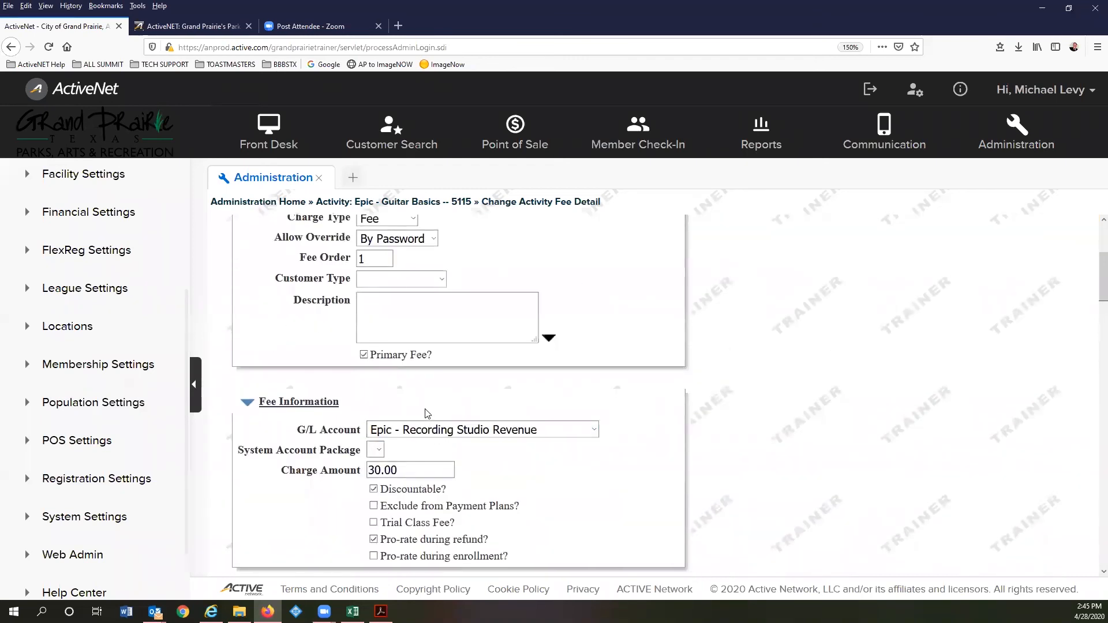
scroll(427, 413, up, 3)
scroll(527, 378, down, 5)
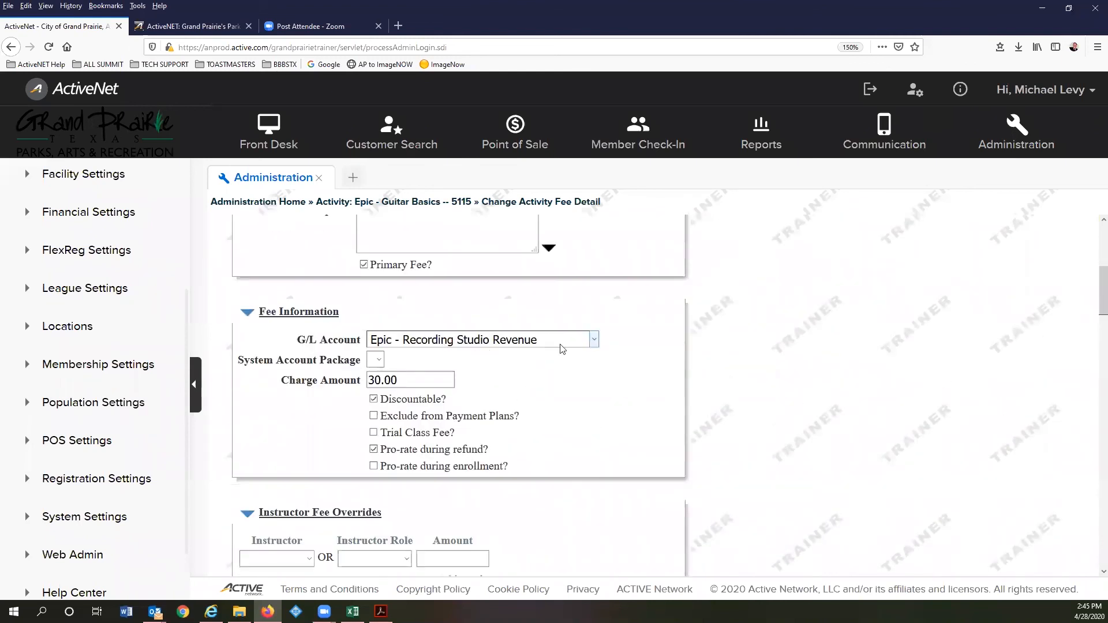
scroll(346, 421, up, 1)
scroll(351, 419, down, 1)
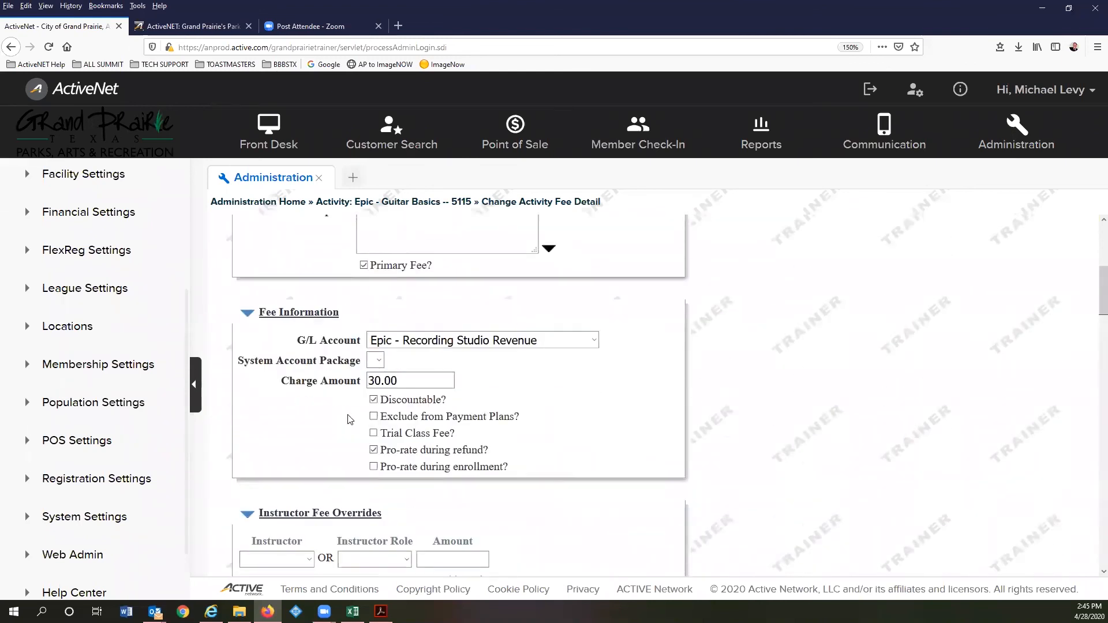
scroll(418, 398, down, 2)
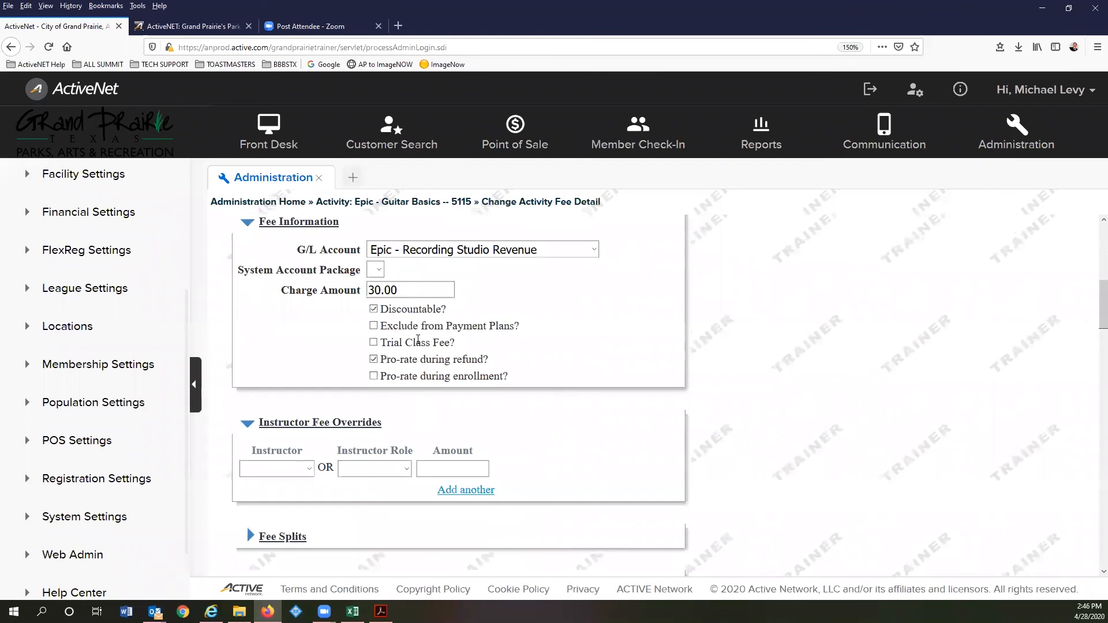
scroll(416, 369, down, 4)
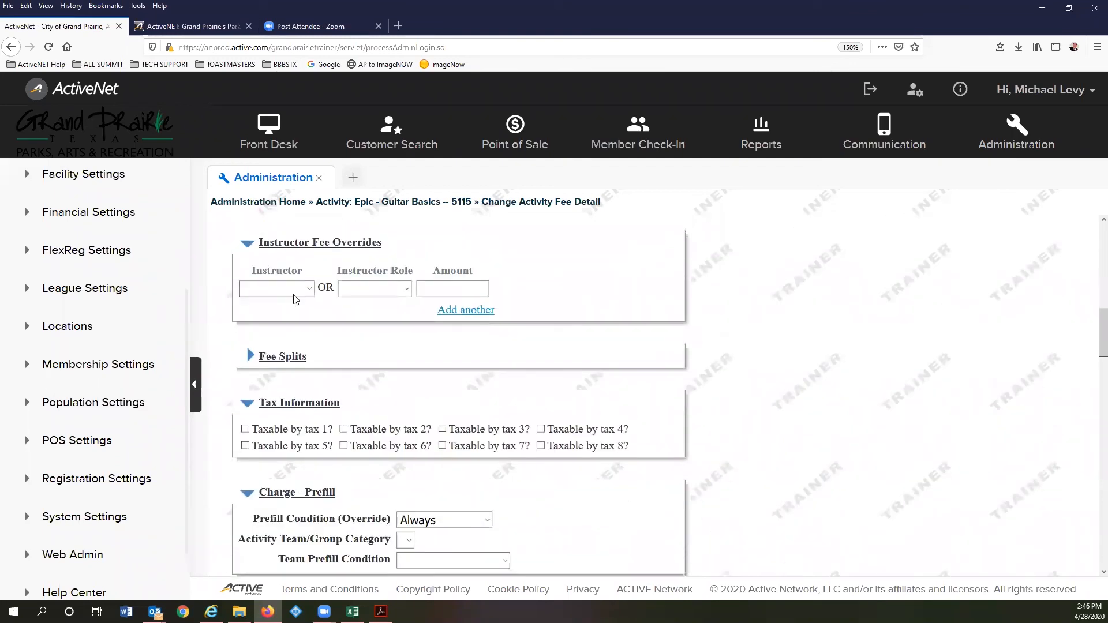
- Expand the Fee Splits section and inspect the first split percentage
click(303, 358)
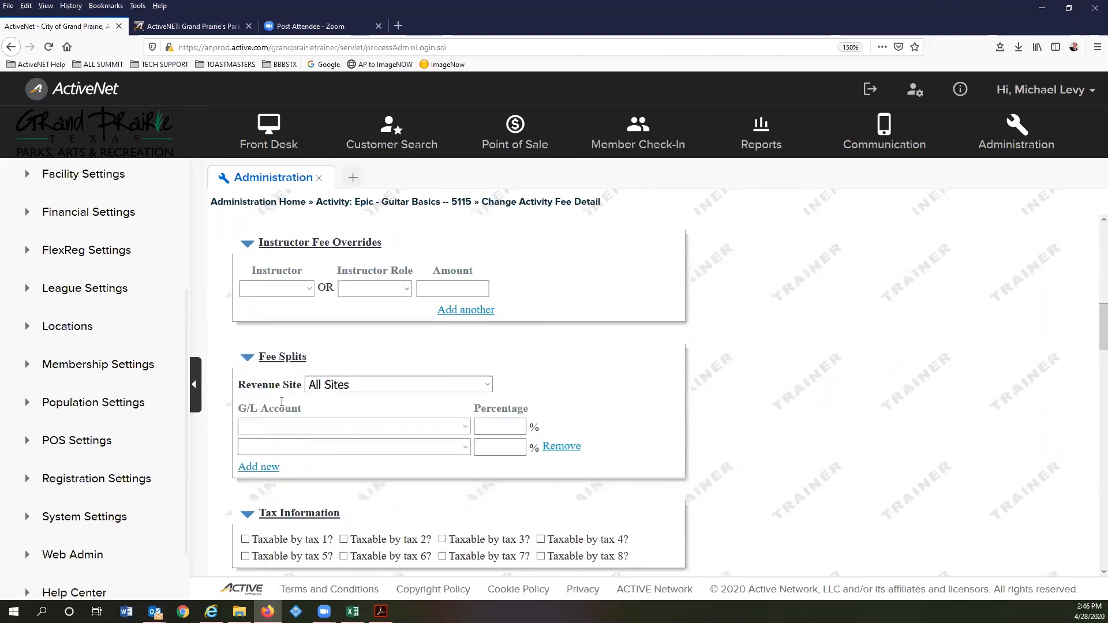
click(489, 424)
scroll(326, 370, down, 5)
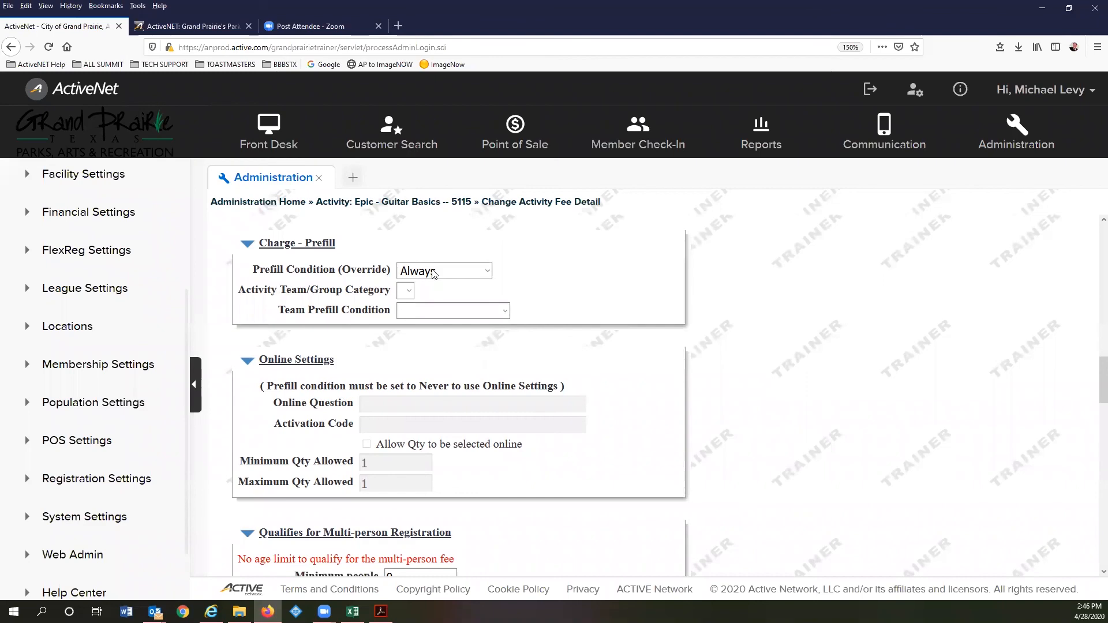
- Review the remaining fee settings (no scheduled change, blank activation/expiration dates) and cancel without saving
scroll(407, 378, down, 2)
scroll(405, 382, down, 2)
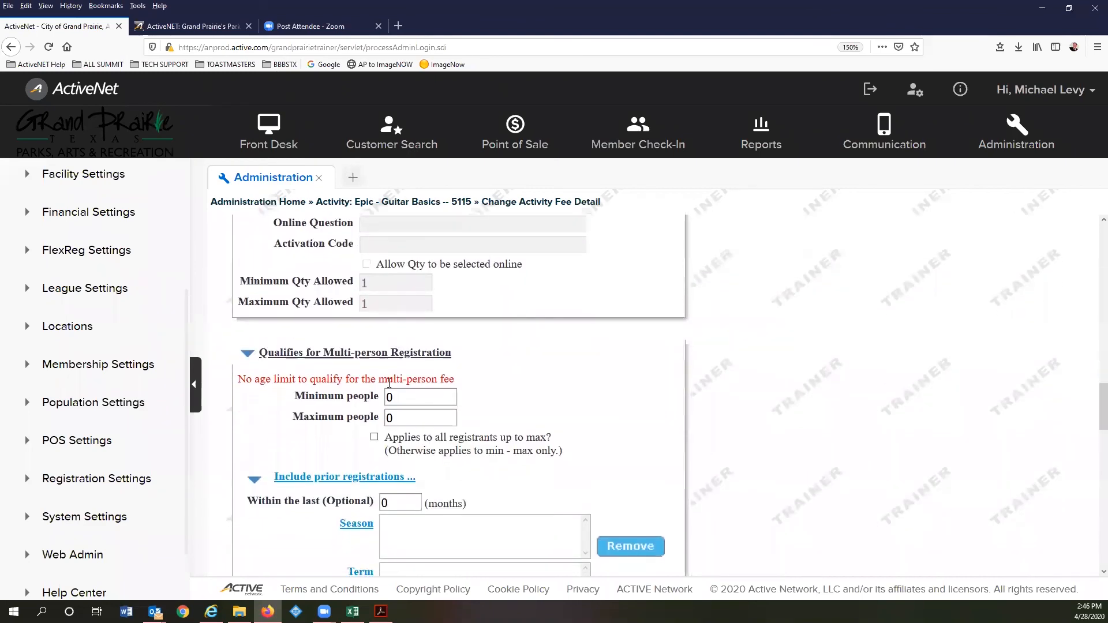
scroll(395, 335, down, 4)
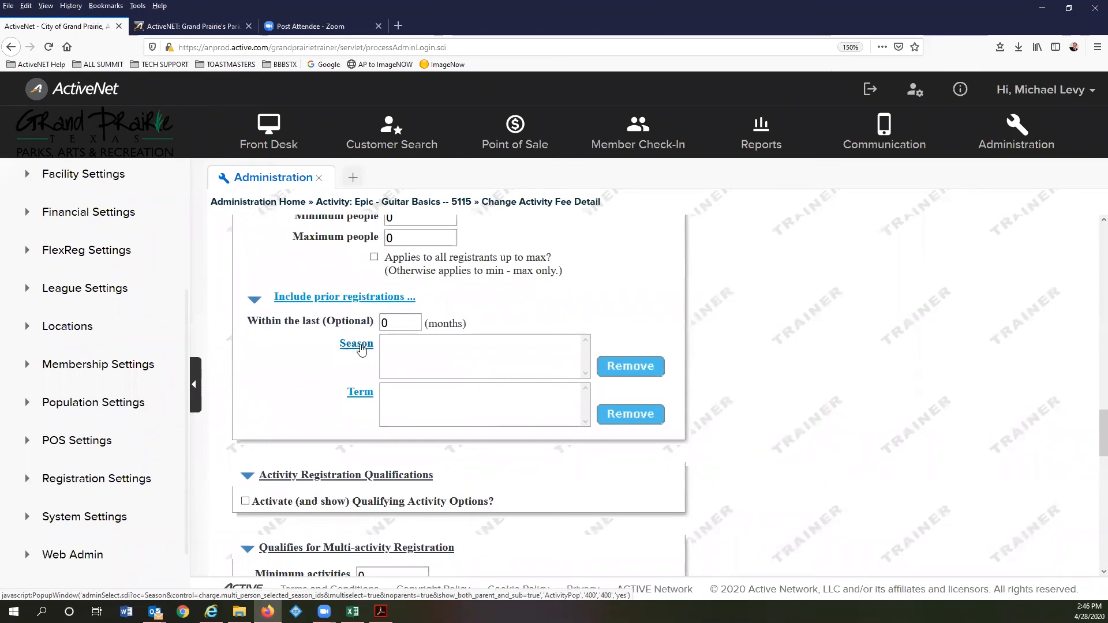
scroll(381, 369, down, 4)
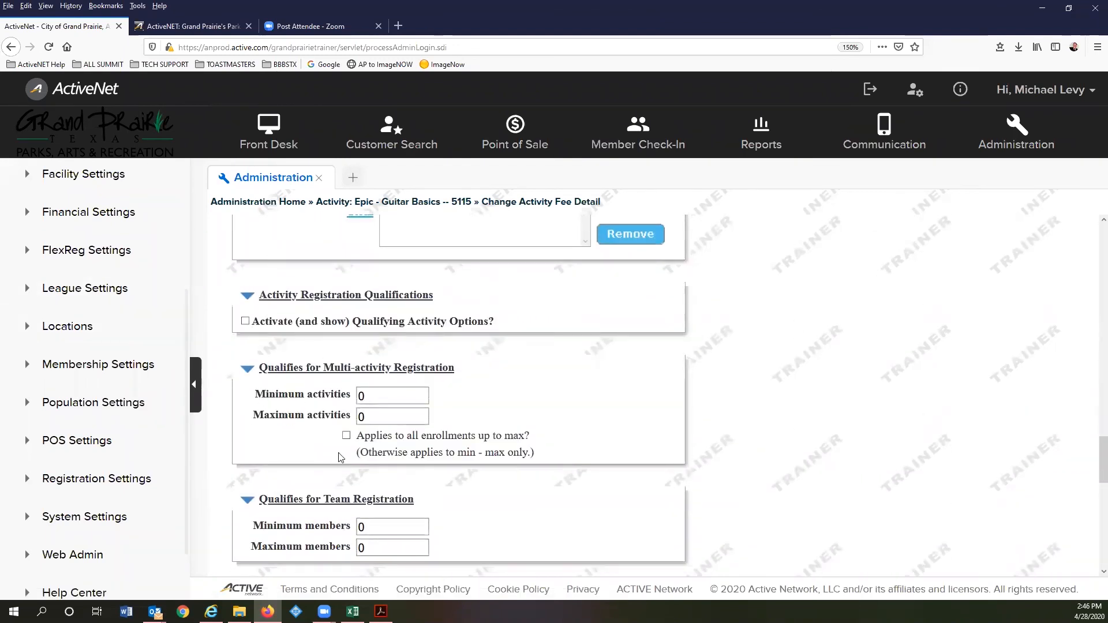
scroll(374, 393, down, 4)
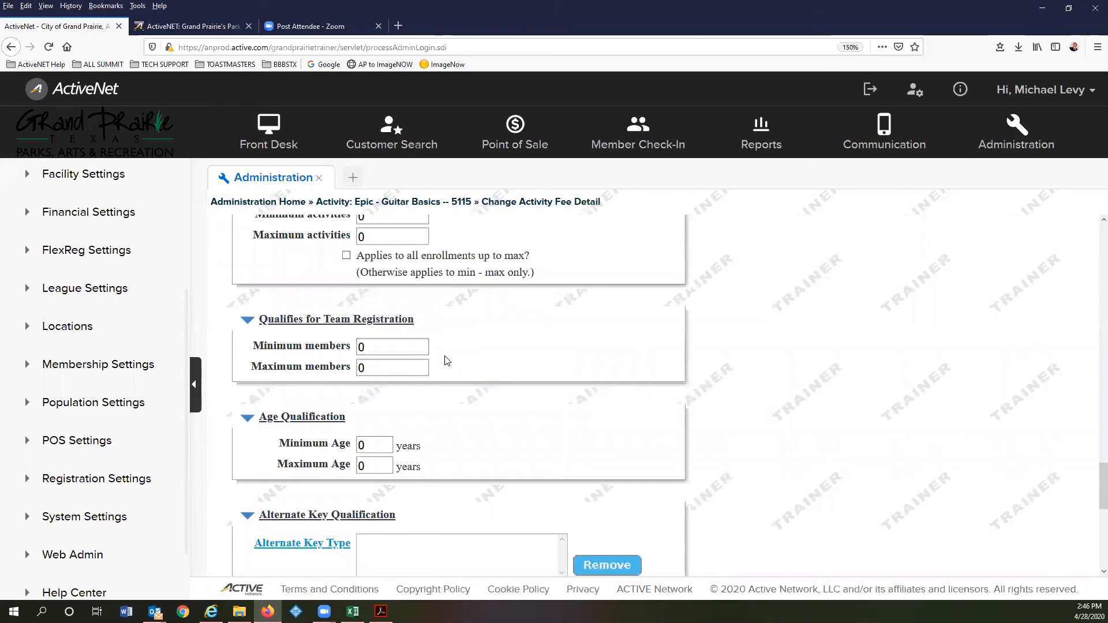
scroll(447, 369, down, 4)
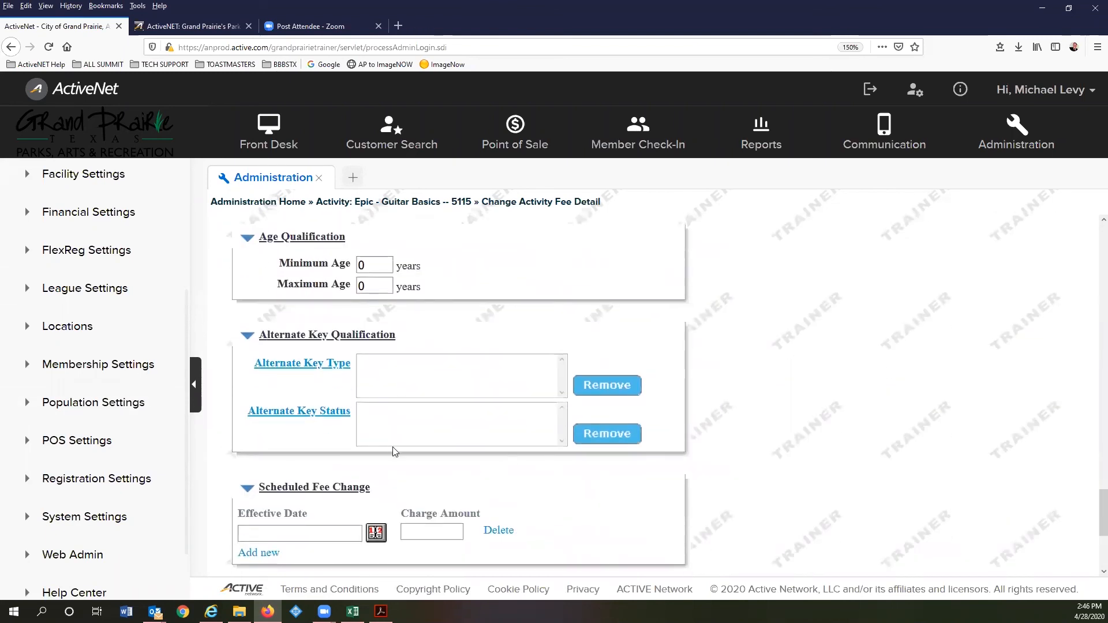
scroll(358, 455, down, 2)
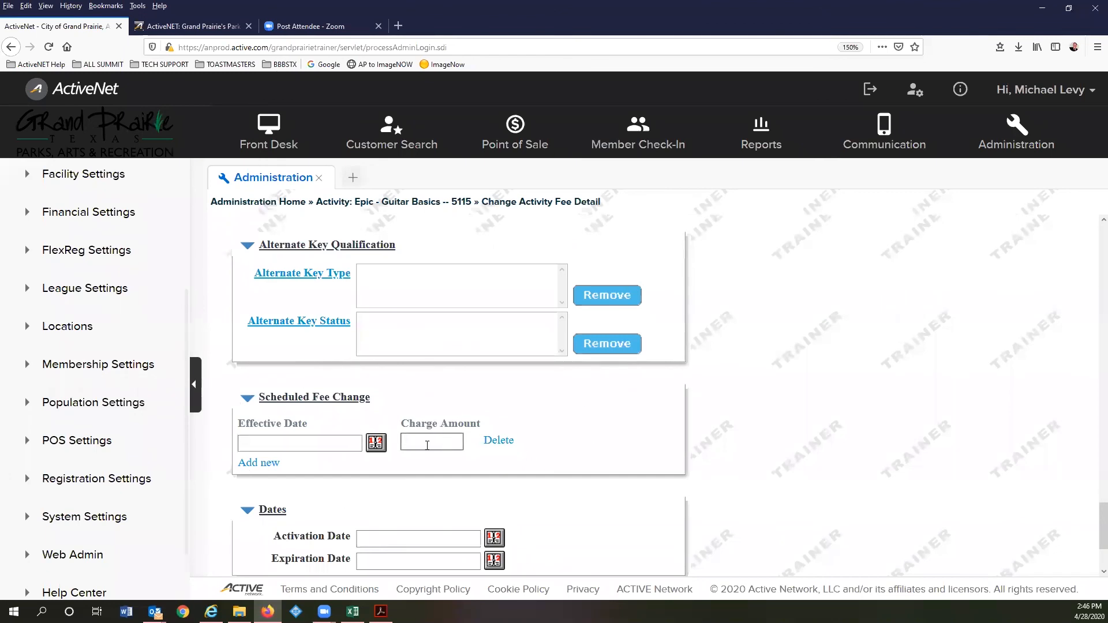
scroll(381, 463, down, 3)
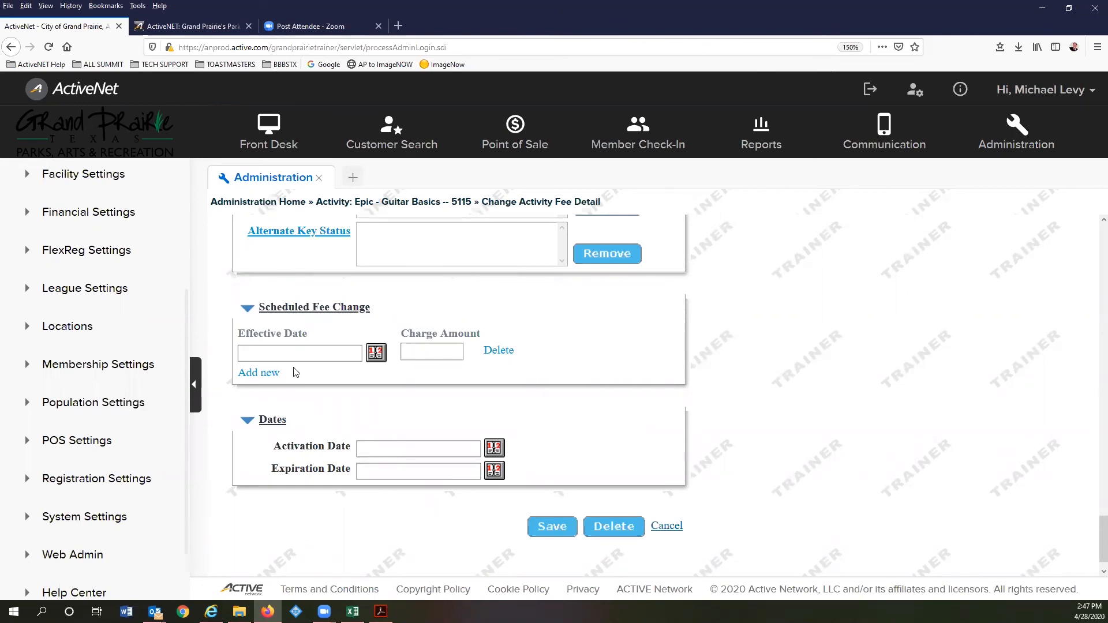
click(667, 527)
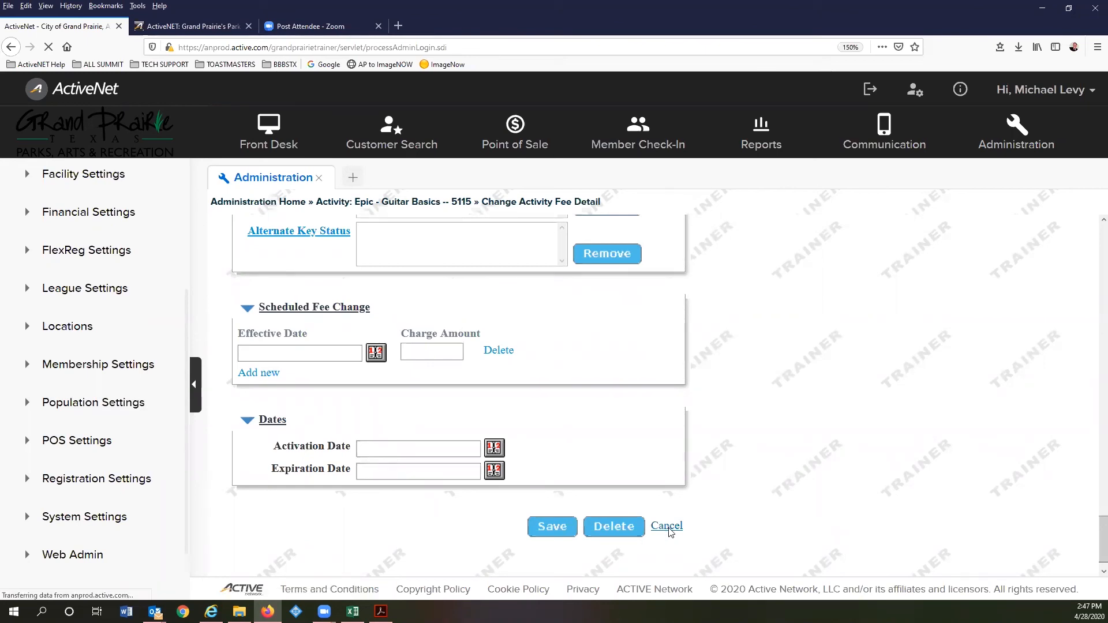
- Return to the Epic - Guitar Basics Activity Functions list, then bring the training guide's In Summary of Today slide forward in Acrobat
click(346, 247)
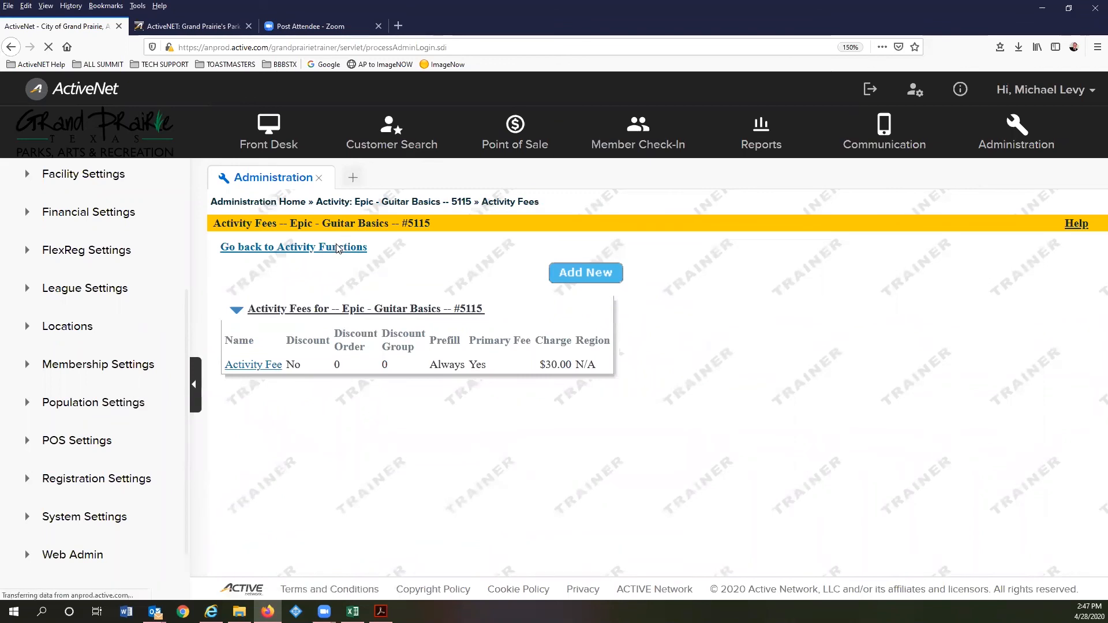
scroll(403, 361, down, 3)
scroll(404, 361, down, 1)
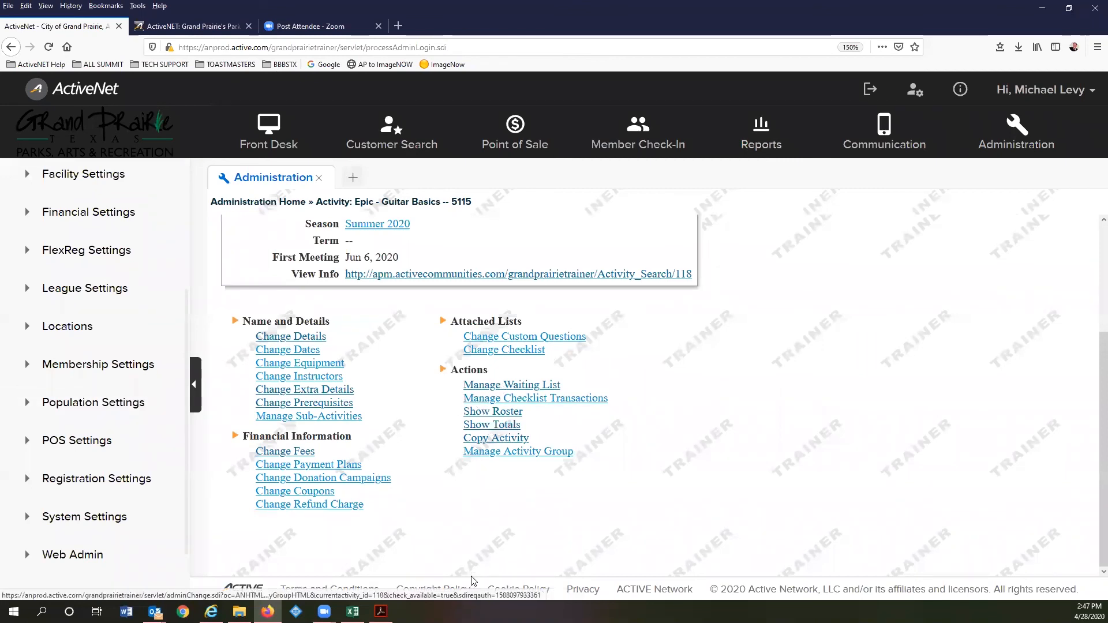
click(380, 611)
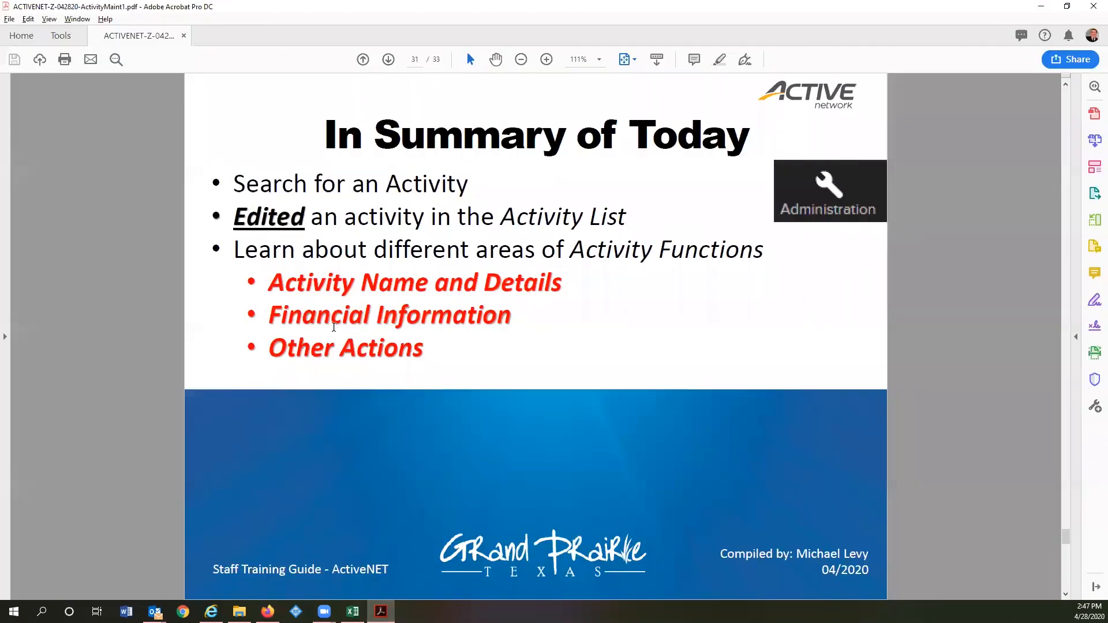